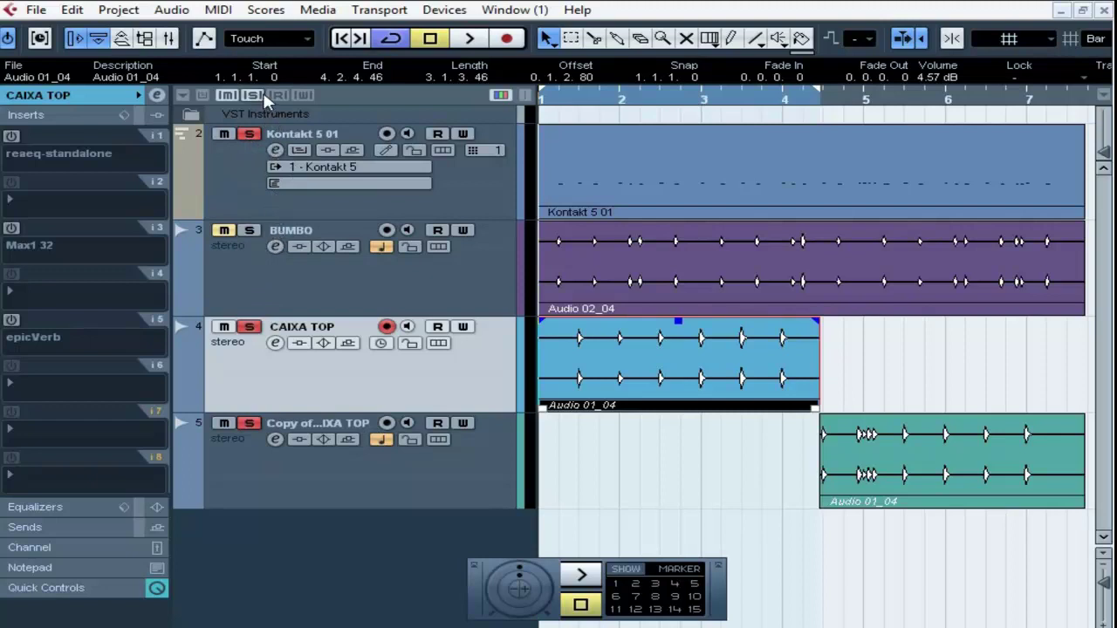
Open the Kontakt 5 instrument of the Kontakt 5 01 track to examine the loaded drum kit, and close it.
click(254, 196)
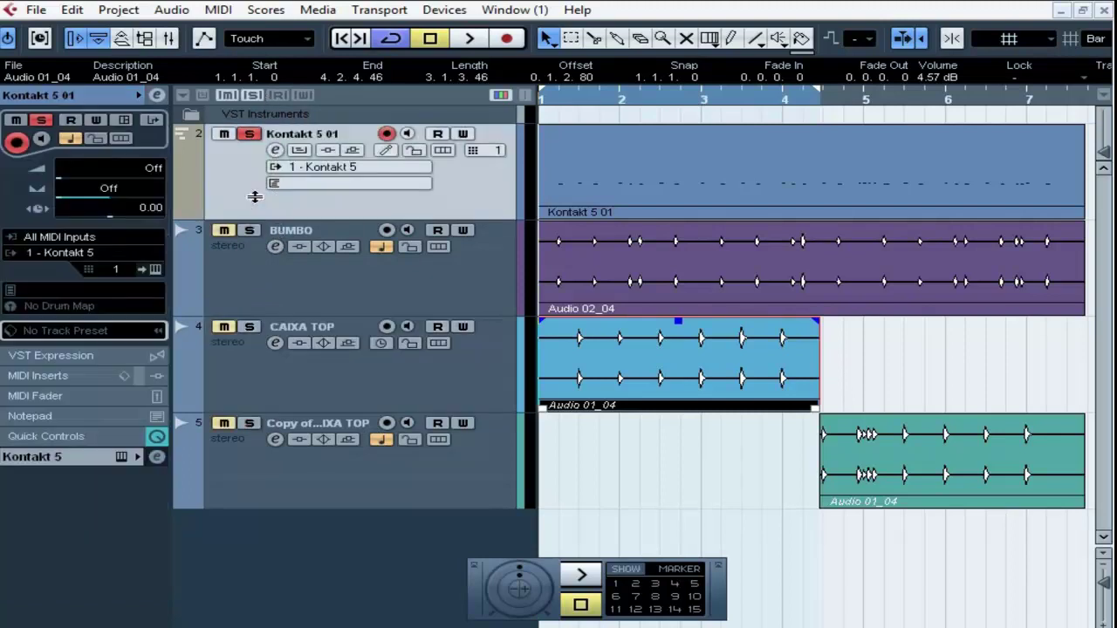
click(155, 271)
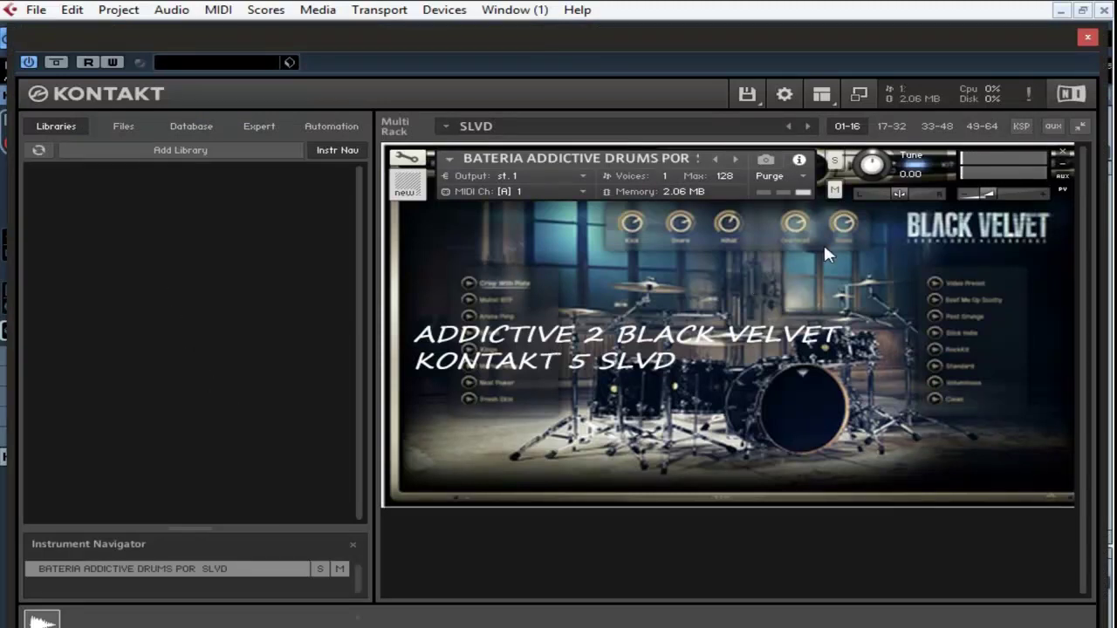
drag(998, 194, 1025, 190)
click(1087, 38)
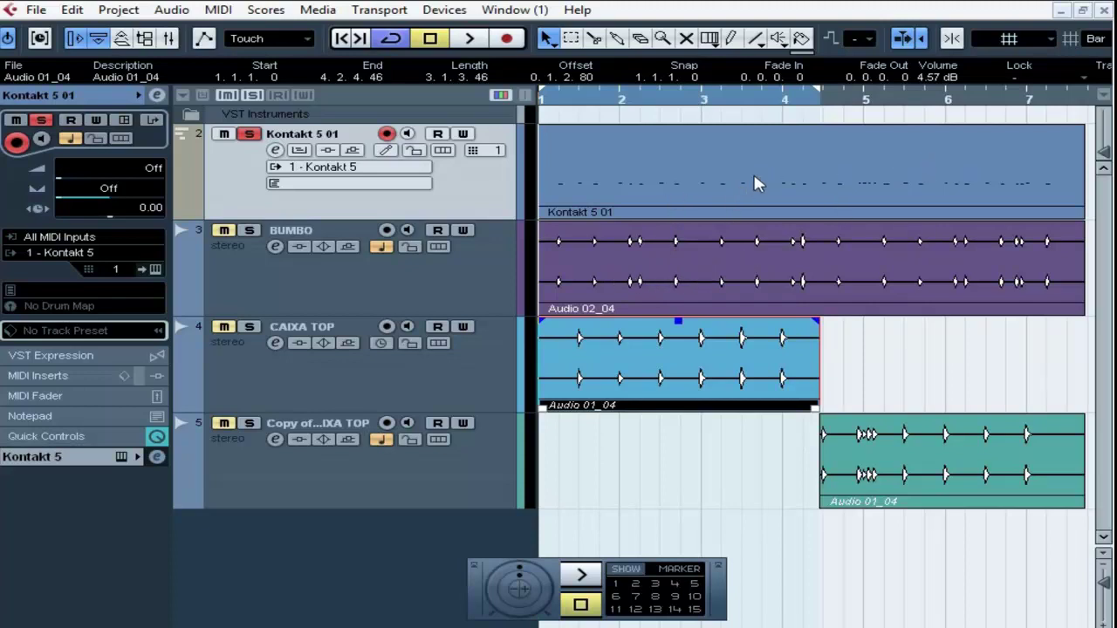
Mute the Kontakt 5 01 MIDI part, unmute the BUMBO track and start playback.
click(688, 40)
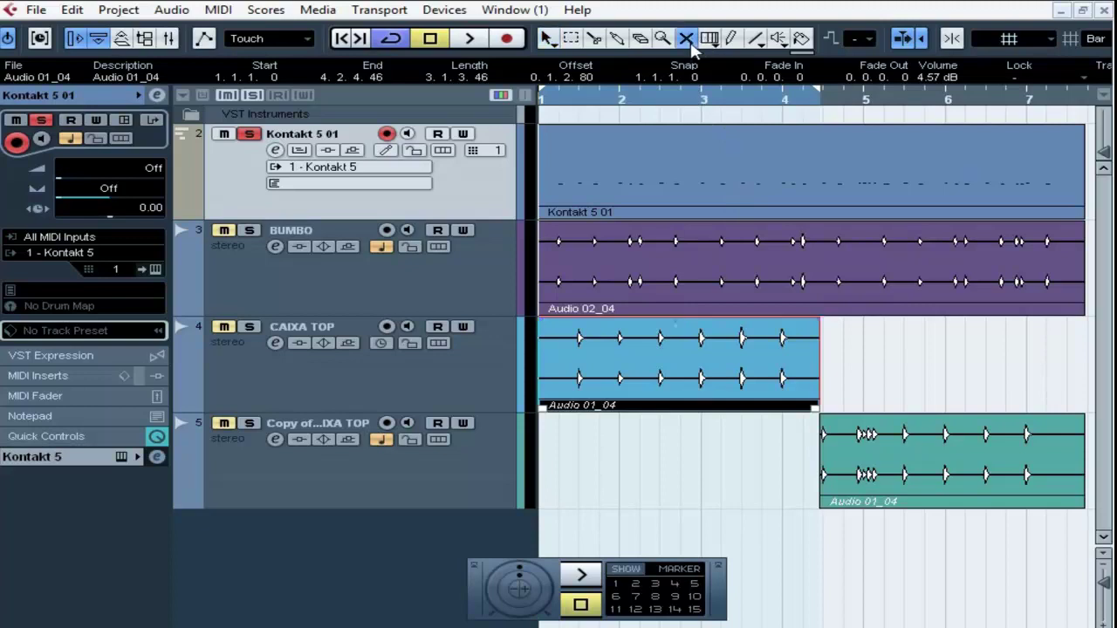
click(757, 169)
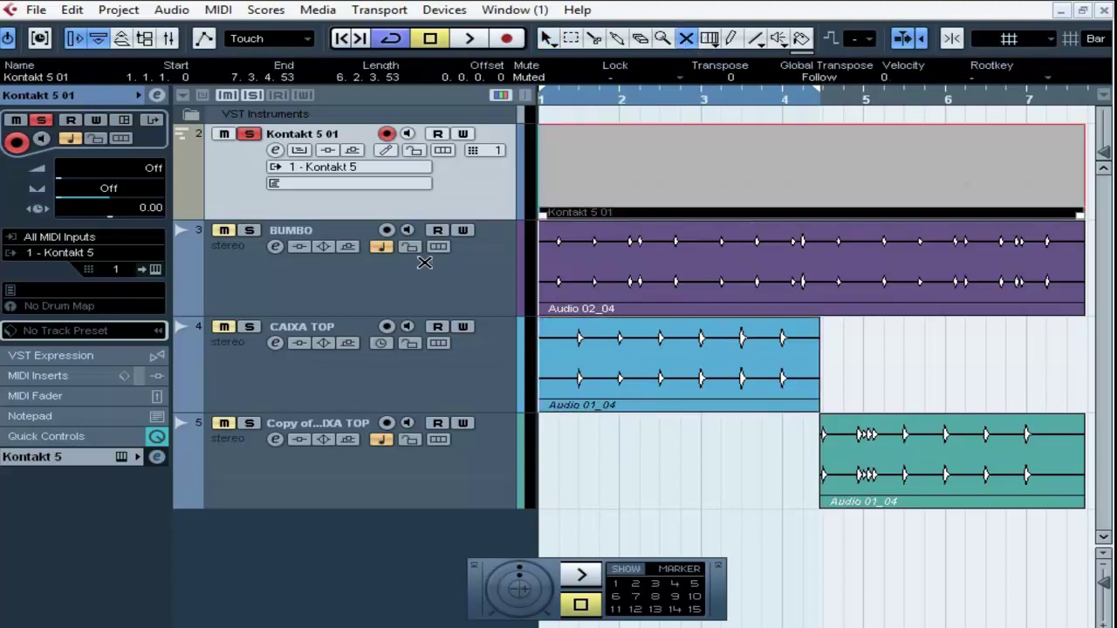
click(223, 232)
key(space)
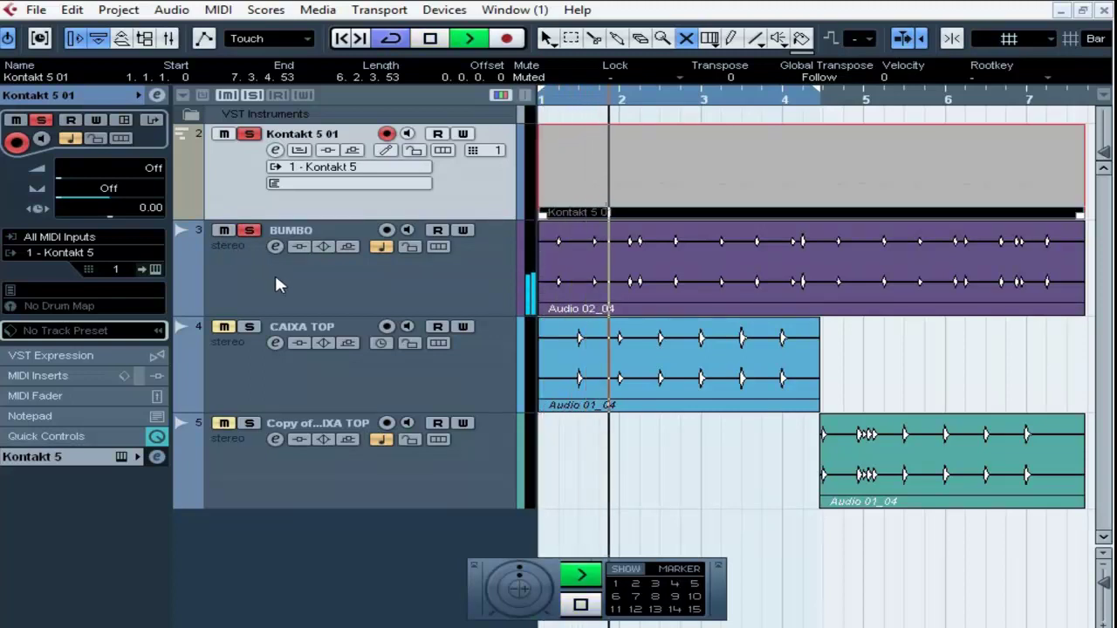
Raise the BUMBO track's volume to 5.34 during playback and stop the playback.
click(233, 302)
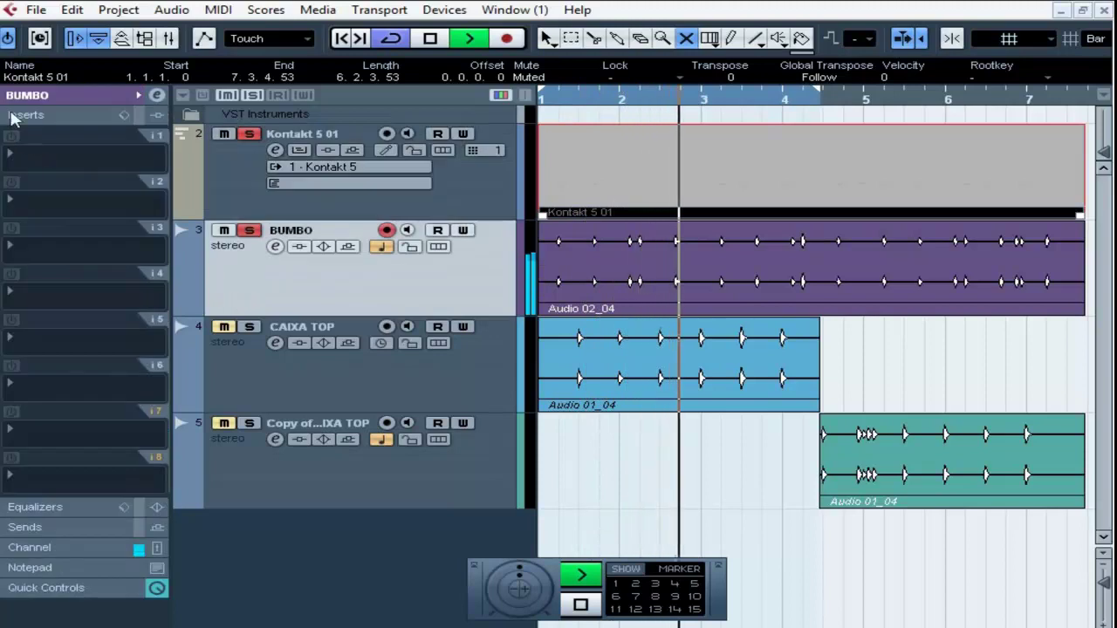
click(34, 95)
drag(128, 176, 156, 183)
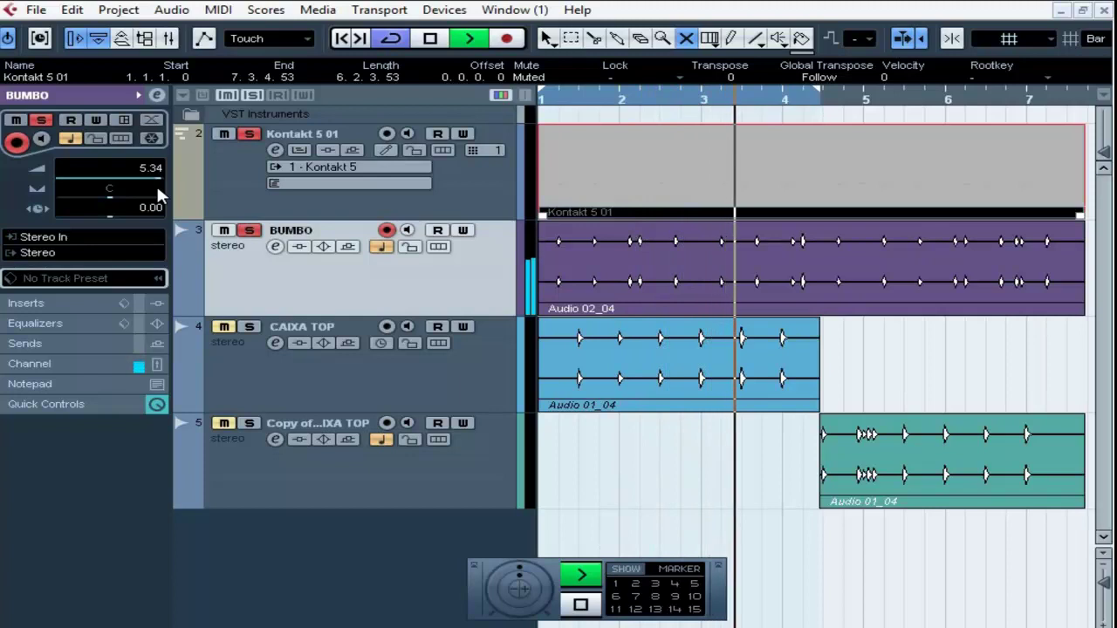
key(space)
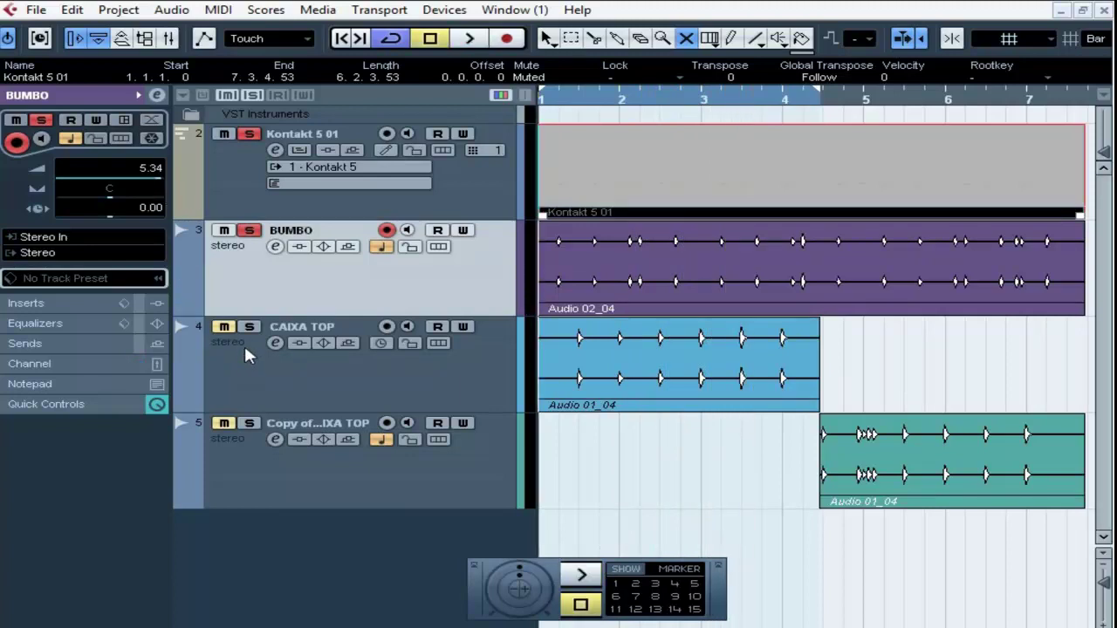
Unmute the CAIXA TOP track and select it, switching back to the selection tool.
click(229, 326)
click(544, 38)
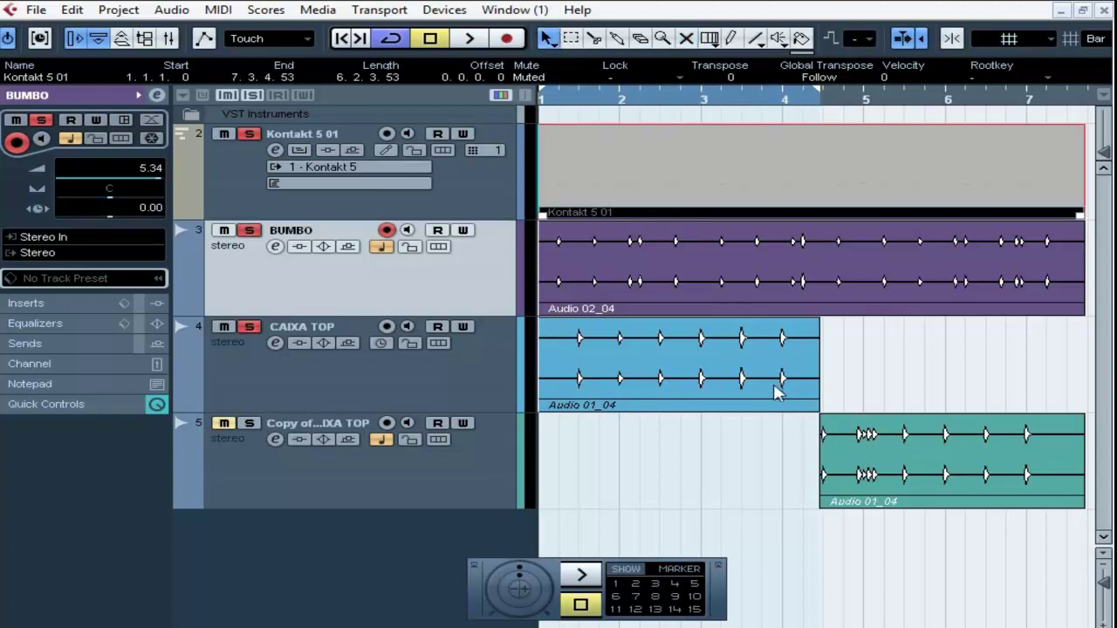
click(365, 393)
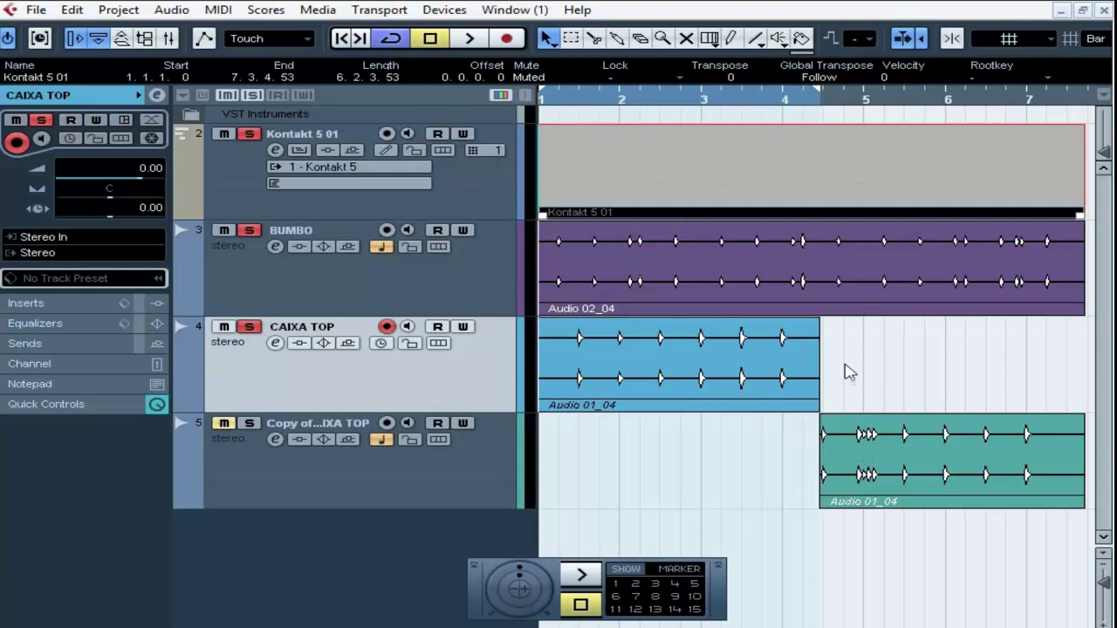
Play the second half from about bar 4.5, unmute the copied CAIXA TOP track during playback, and return the cursor to the project start.
click(835, 106)
key(space)
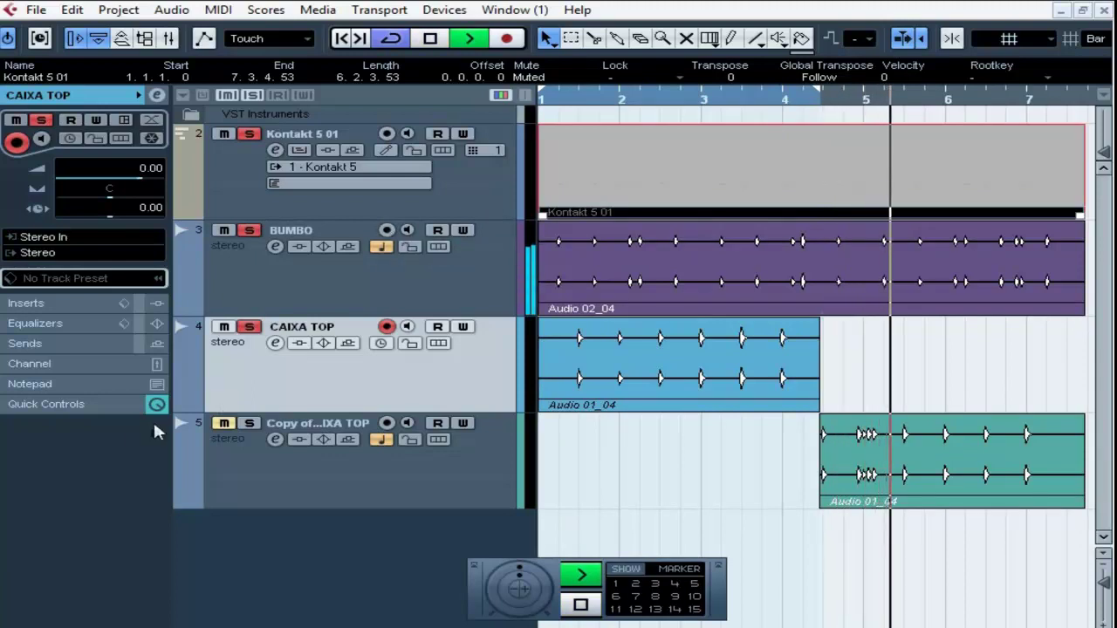
click(223, 423)
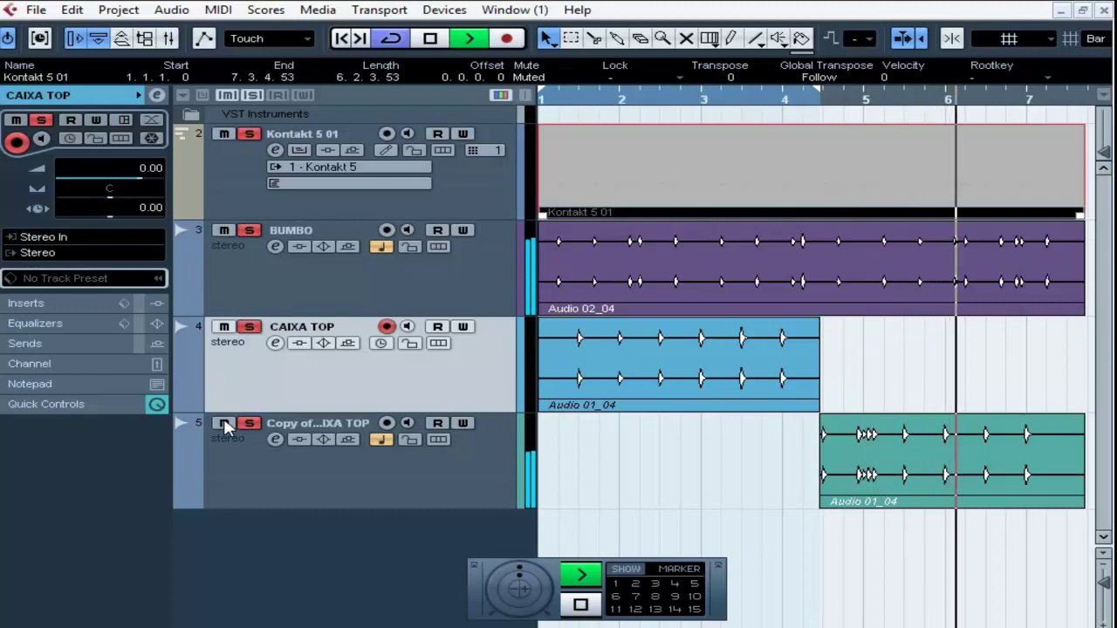
key(space)
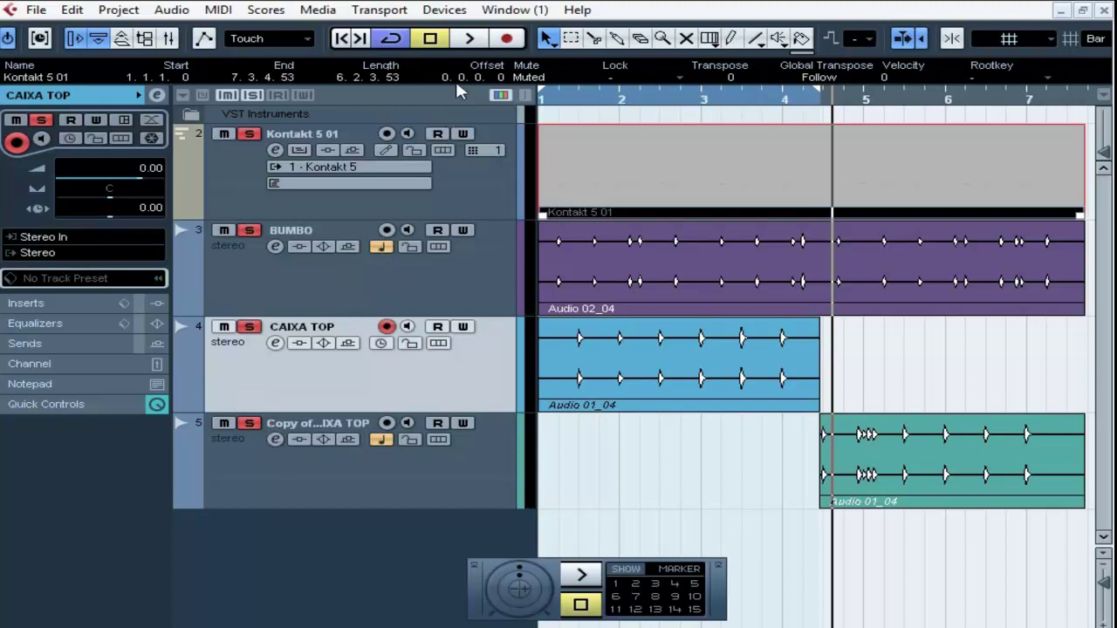
click(332, 41)
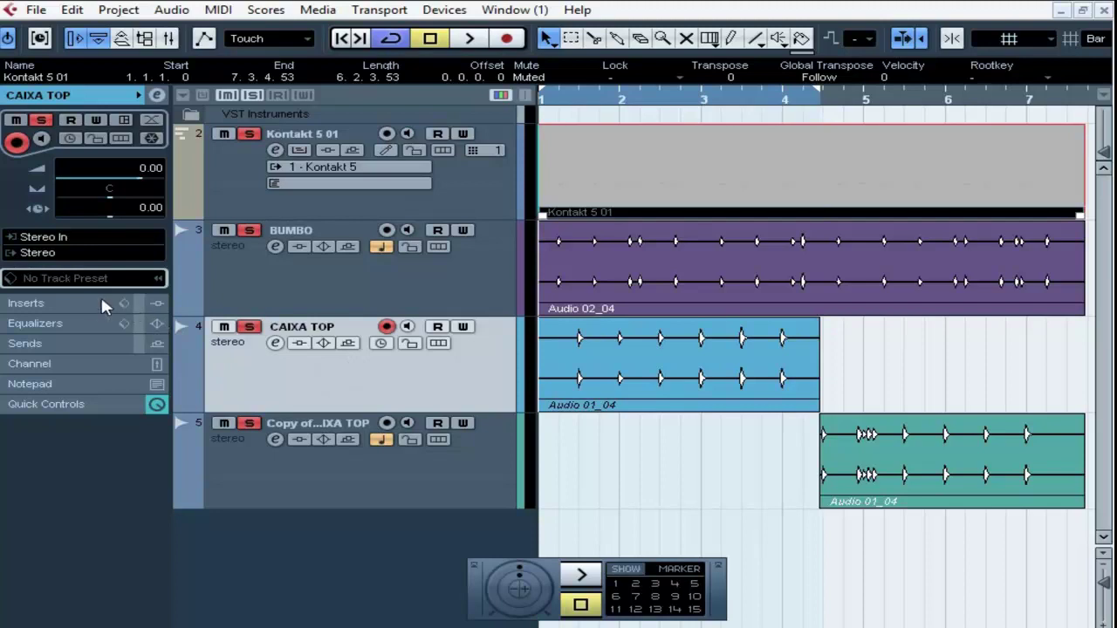
Show the CAIXA TOP track's inserts, activate the reaeq-standalone equalizer and open its editor.
click(35, 303)
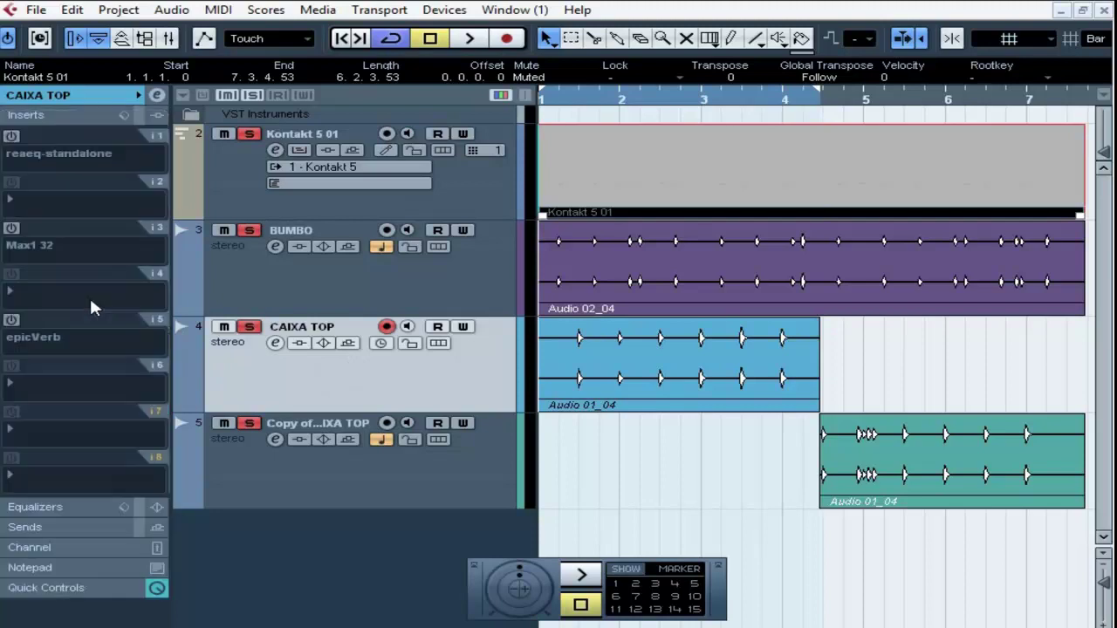
click(12, 136)
click(48, 137)
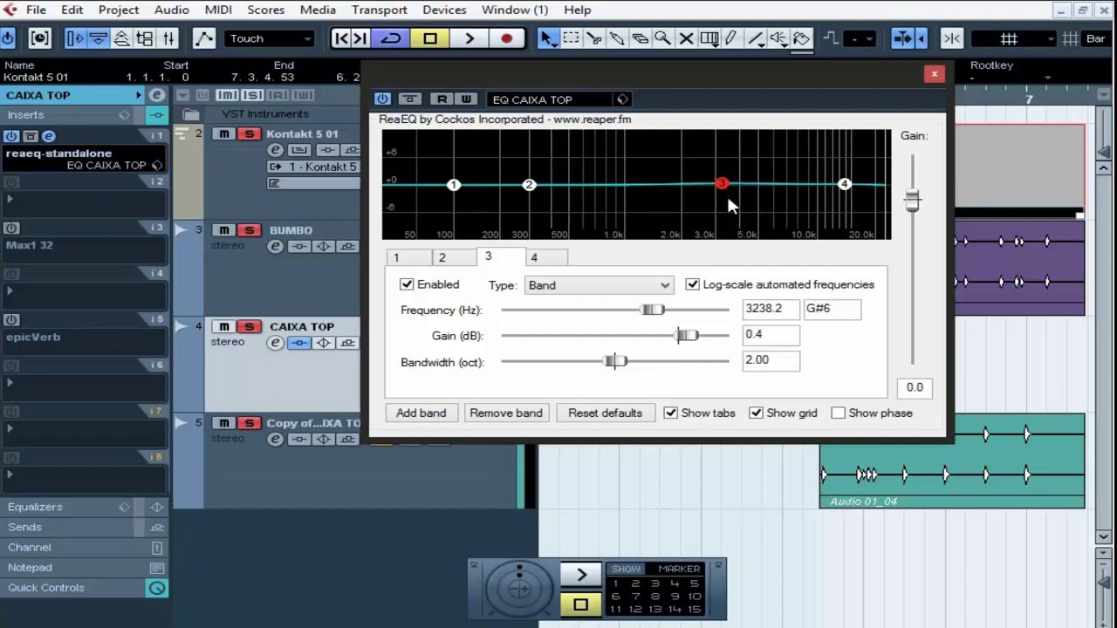
Try boosting ReaEQ band 3 to about 4.2 dB at 3501.9 Hz while the snare plays.
mouse_move(728, 185)
key(space)
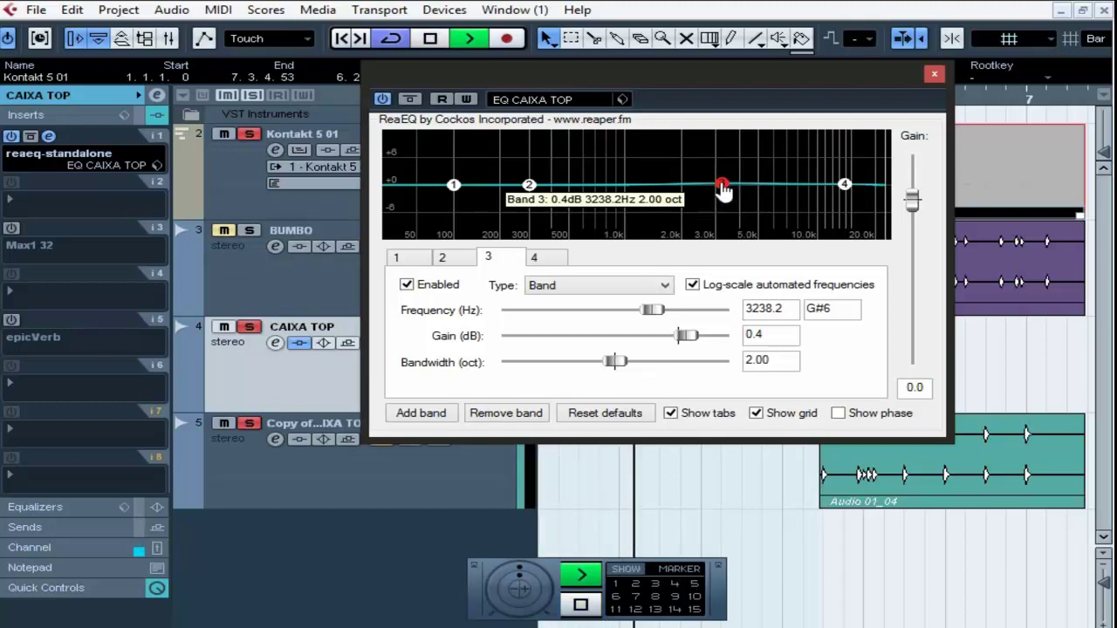
drag(724, 190, 730, 173)
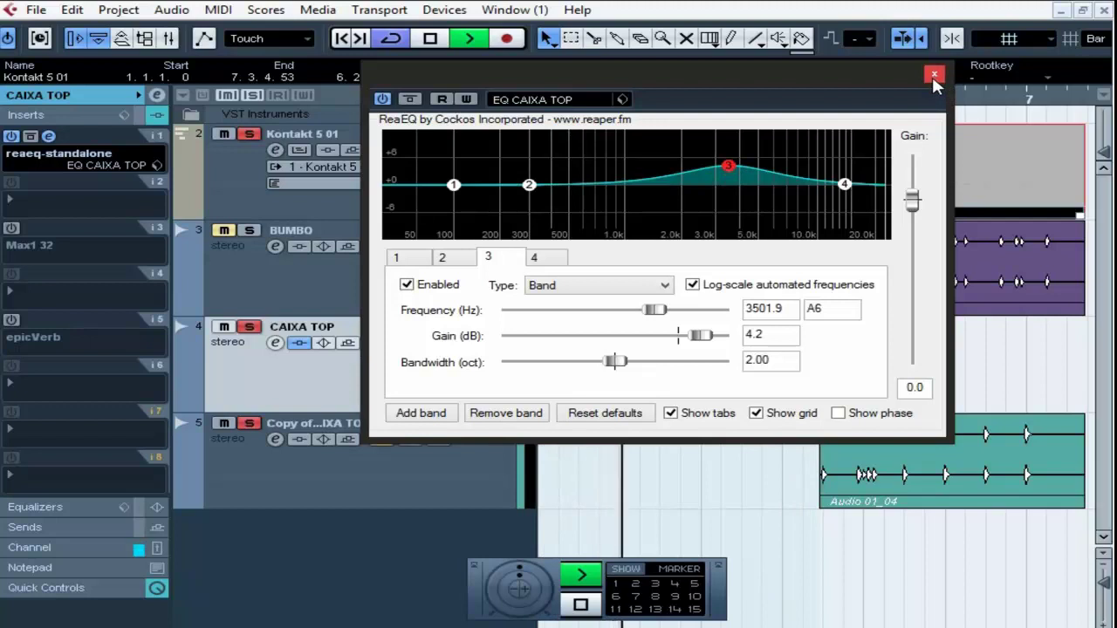
key(space)
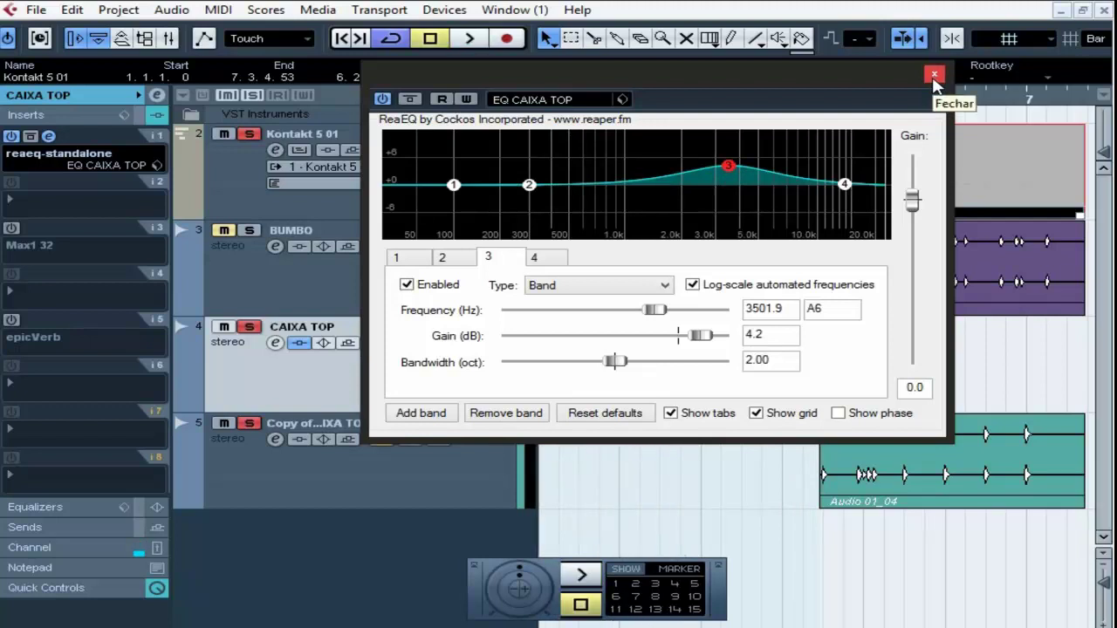
Load the EQ CAIXA TOP preset into the ReaEQ plug-in.
click(622, 100)
click(689, 114)
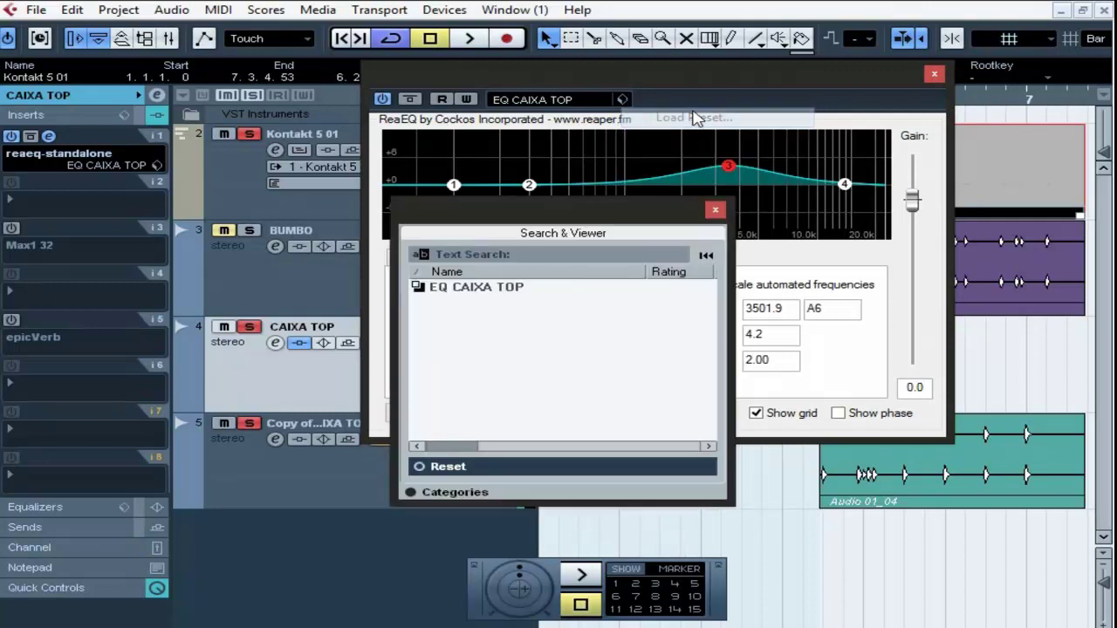
double_click(471, 299)
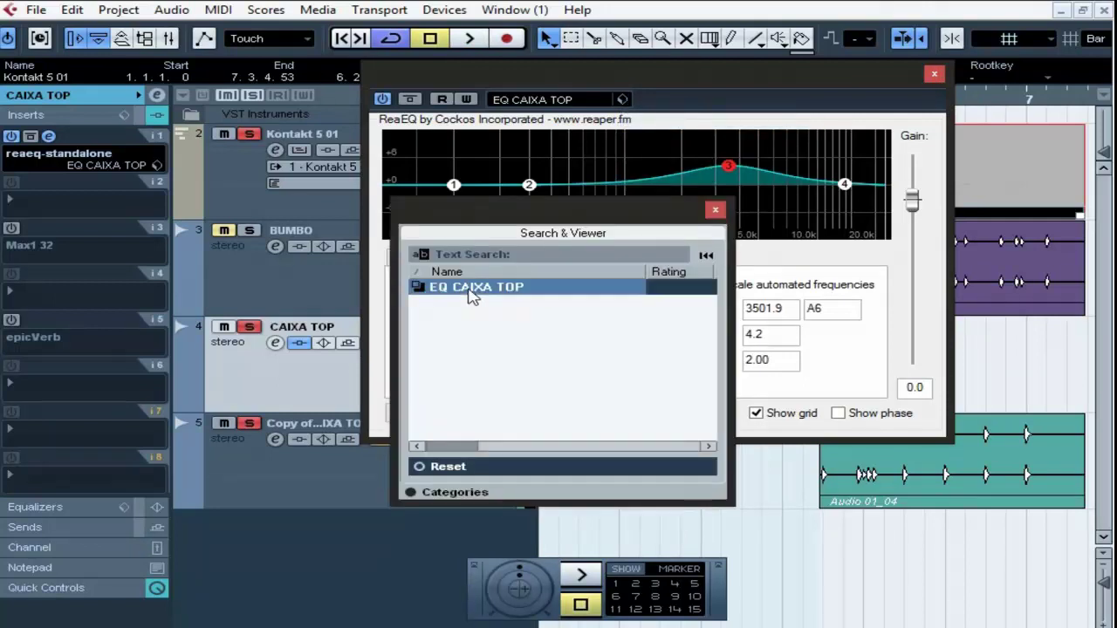
Lower ReaEQ band 4 to about 4.6 dB and set band 3 to about 6.4 dB at 3195.8 Hz while listening.
mouse_move(846, 157)
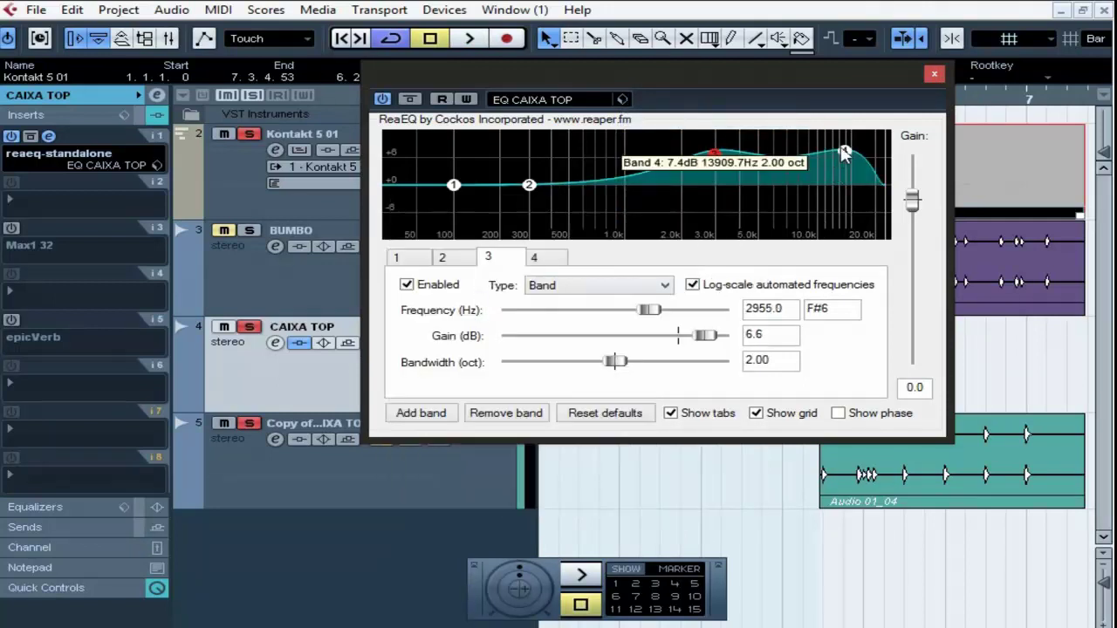
drag(846, 157, 847, 173)
key(space)
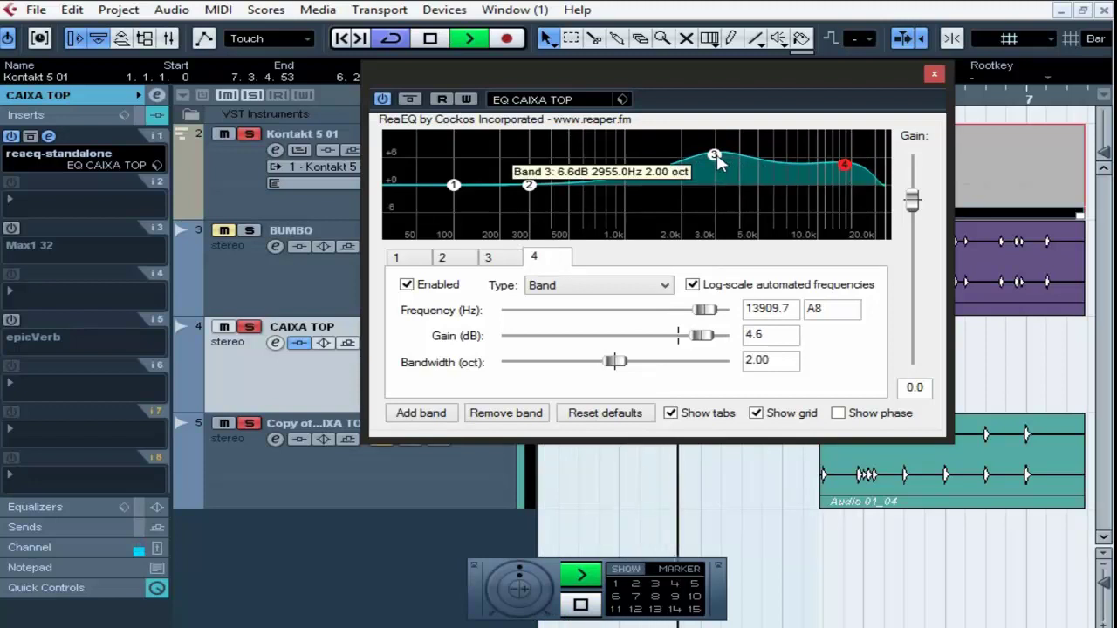
mouse_move(714, 155)
mouse_down()
mouse_move(719, 168)
mouse_move(721, 158)
mouse_up()
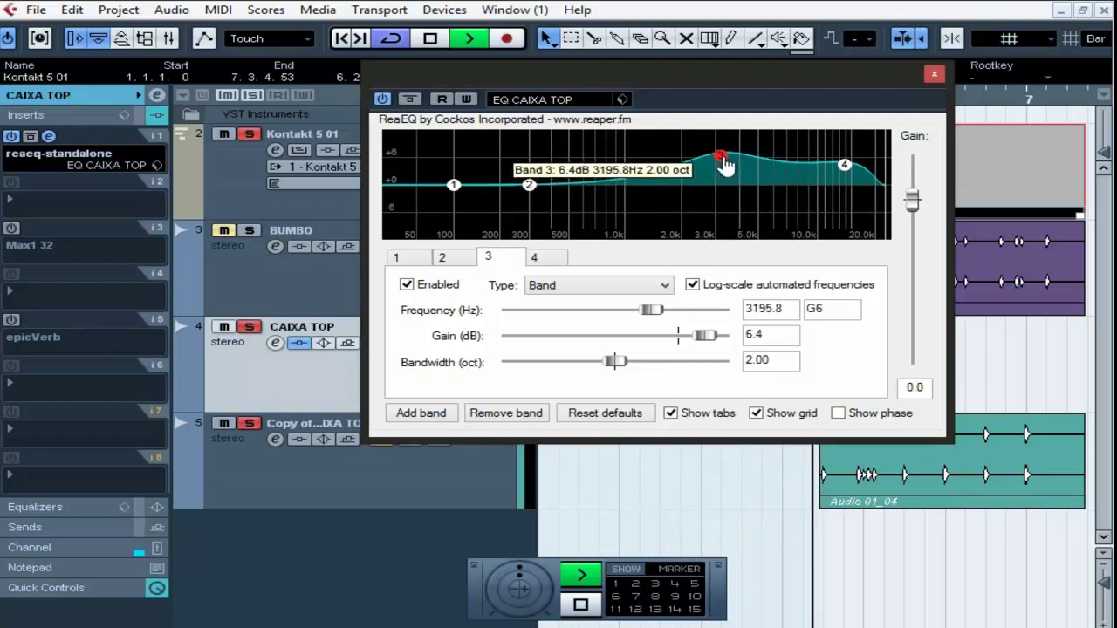
click(934, 74)
key(space)
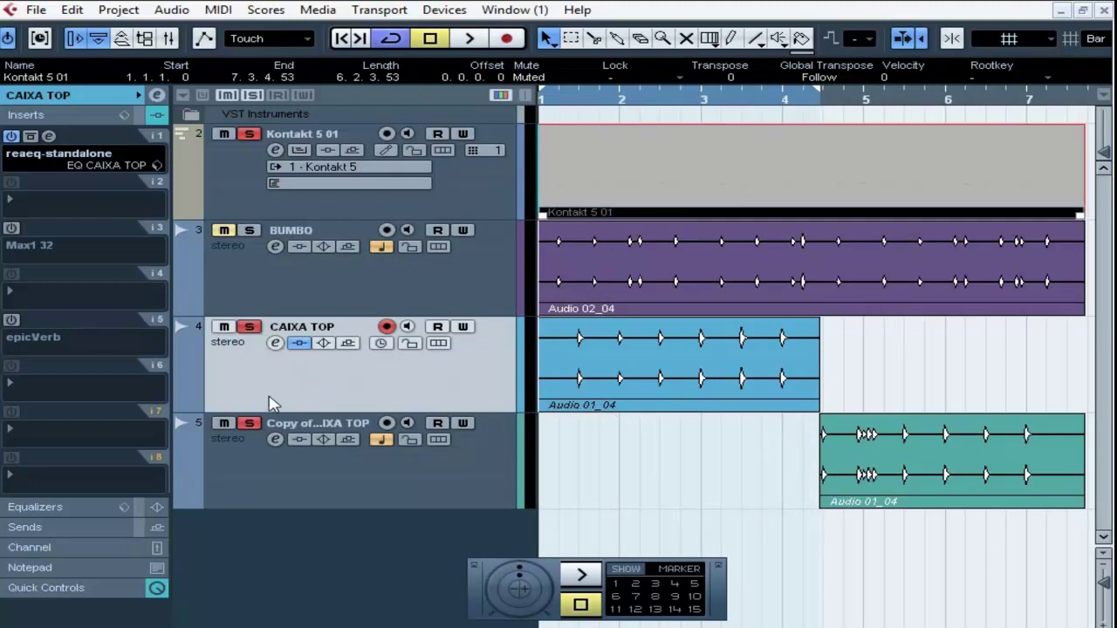
Activate the Max1 32 compressor on CAIXA TOP, open its editor, and play the snare with the threshold at 0.00 dB.
click(11, 228)
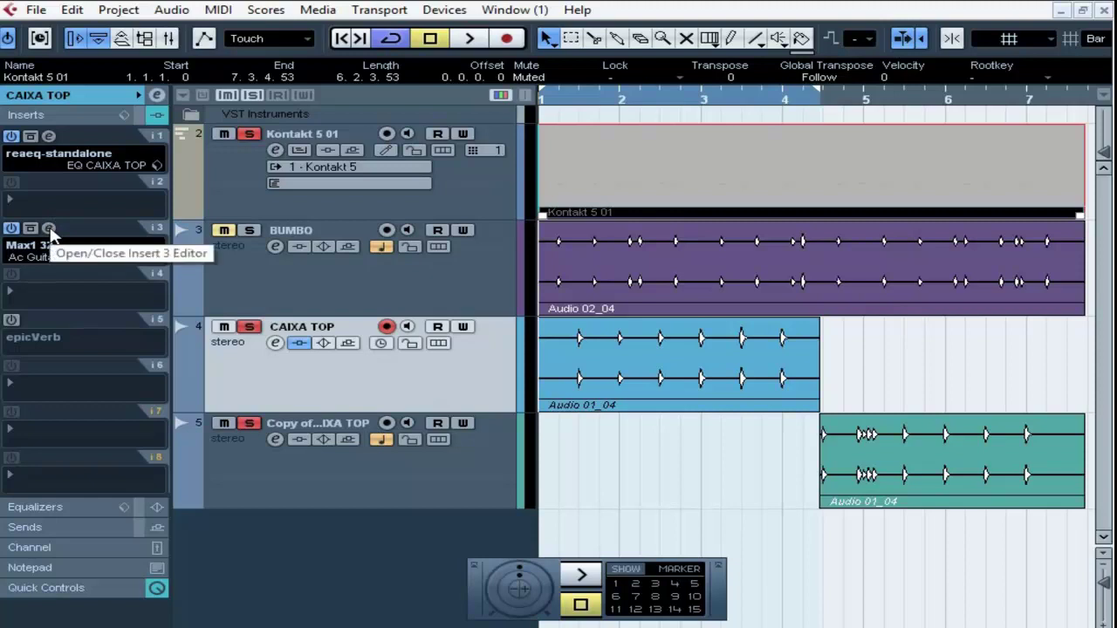
click(49, 227)
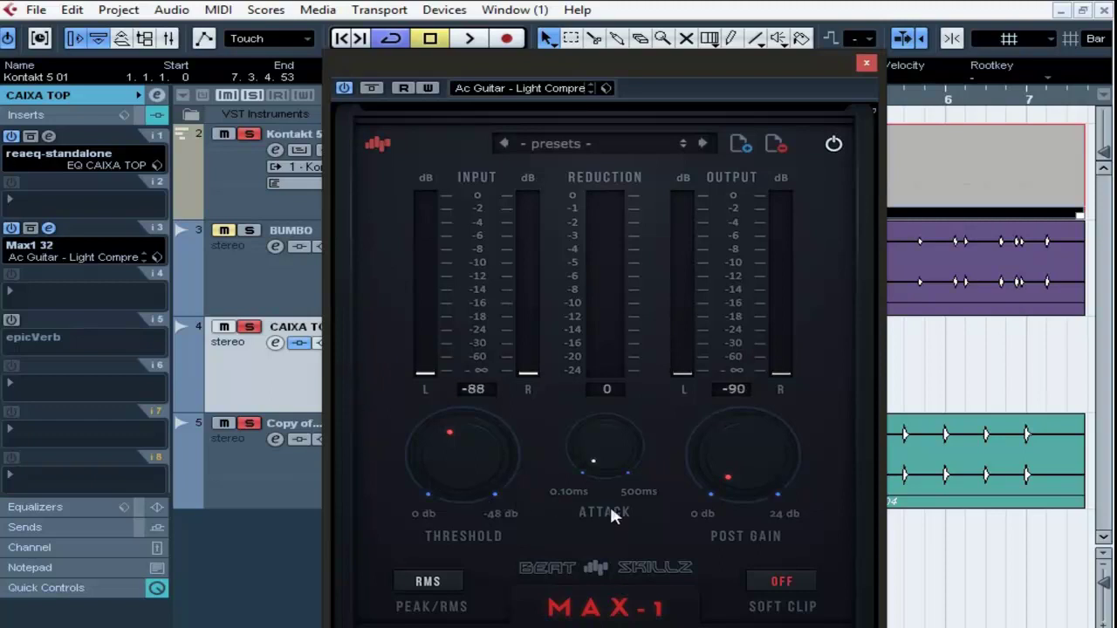
drag(474, 444, 465, 476)
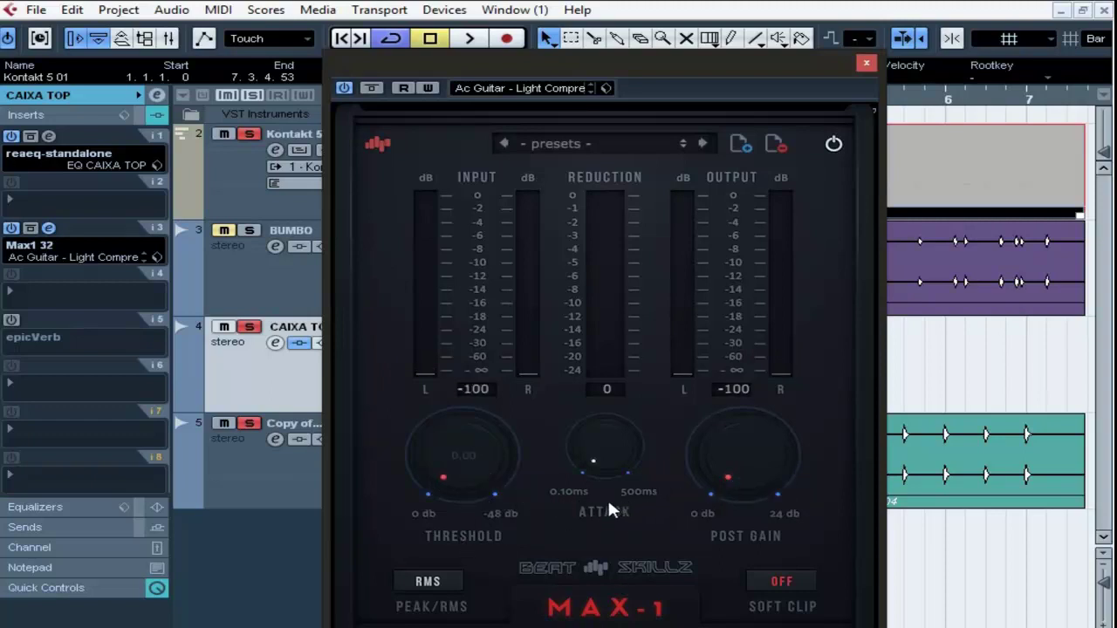
key(space)
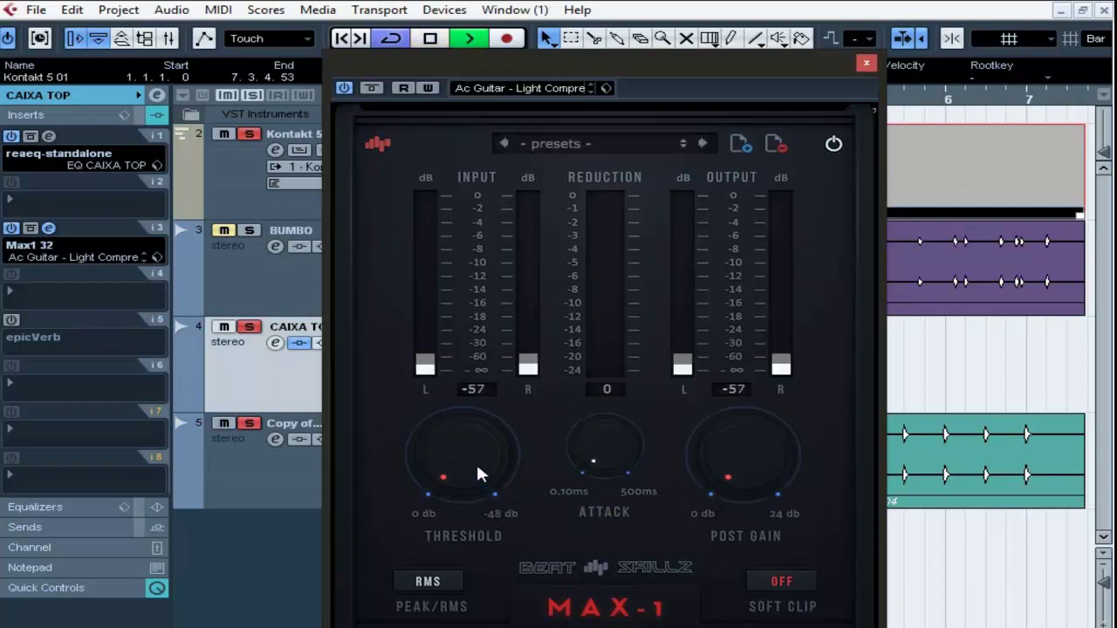
Set the compressor's threshold to about -19.68 dB during playback, and raise its attack and post gain.
drag(476, 460, 586, 480)
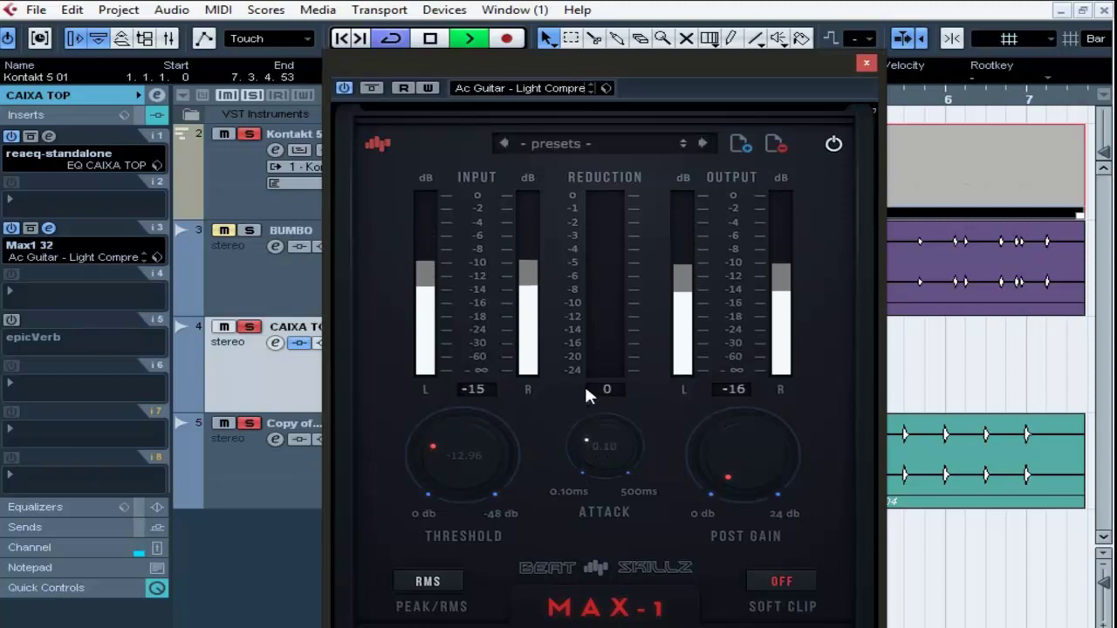
drag(586, 394, 572, 317)
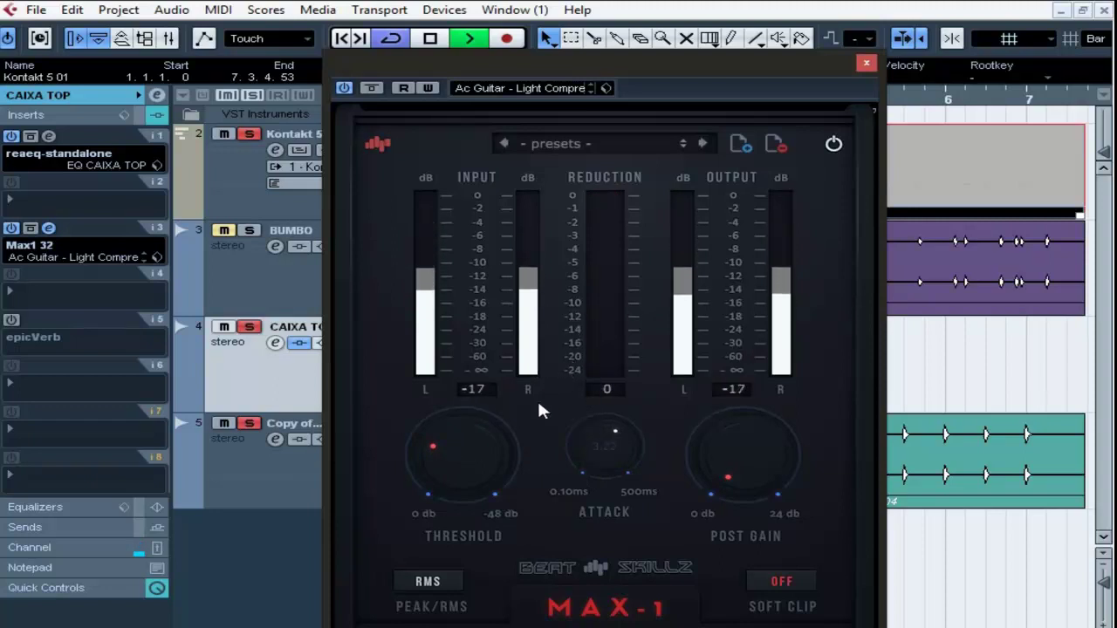
drag(447, 453, 444, 431)
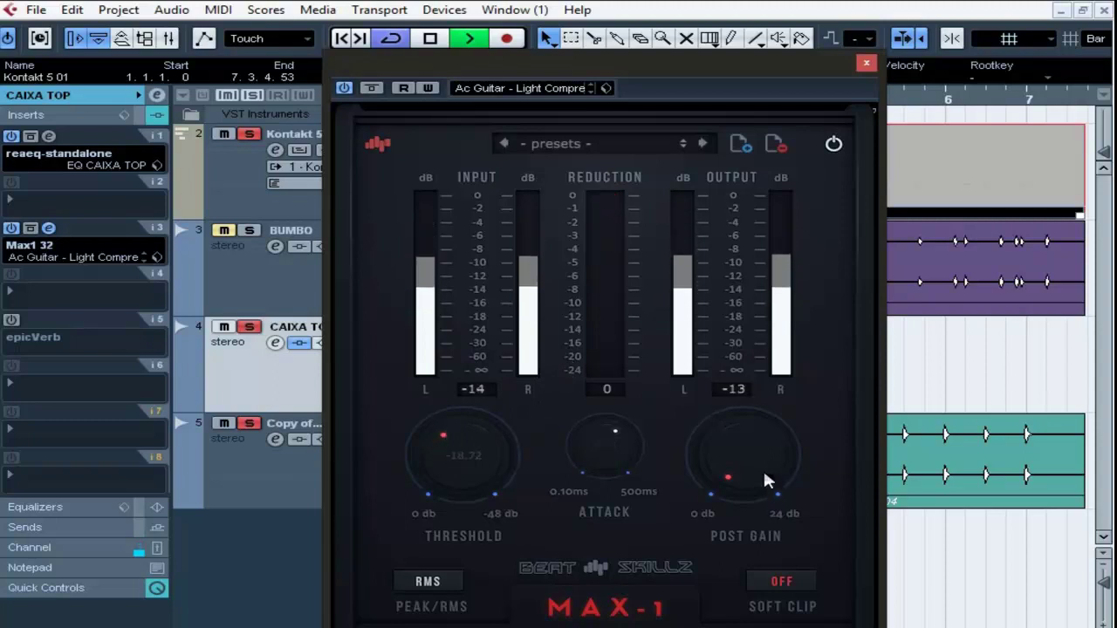
drag(733, 452, 724, 422)
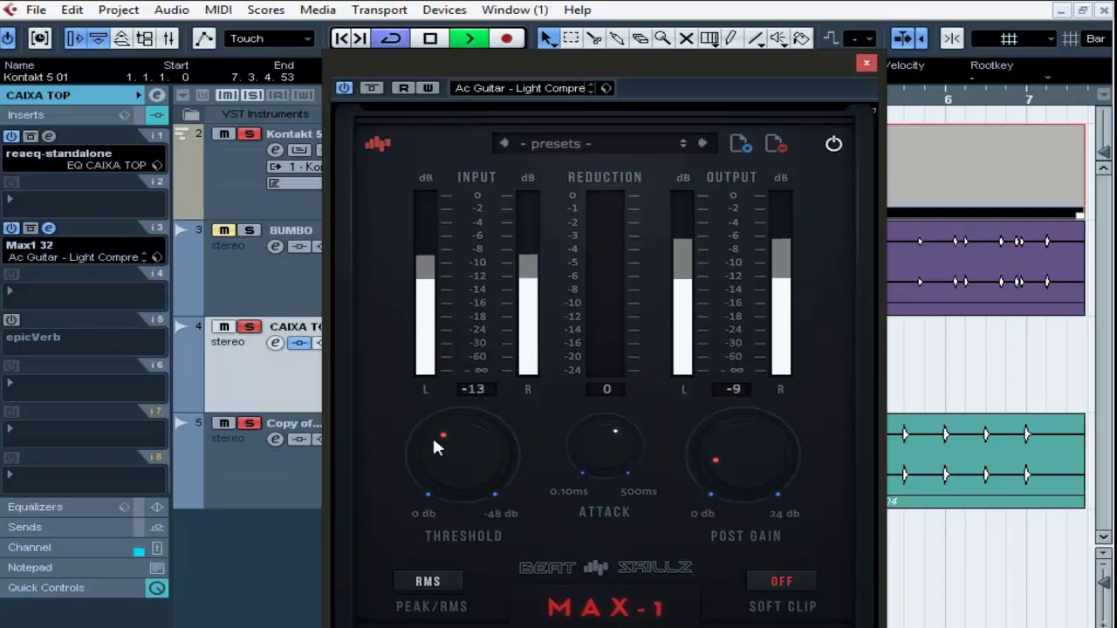
drag(451, 439, 451, 435)
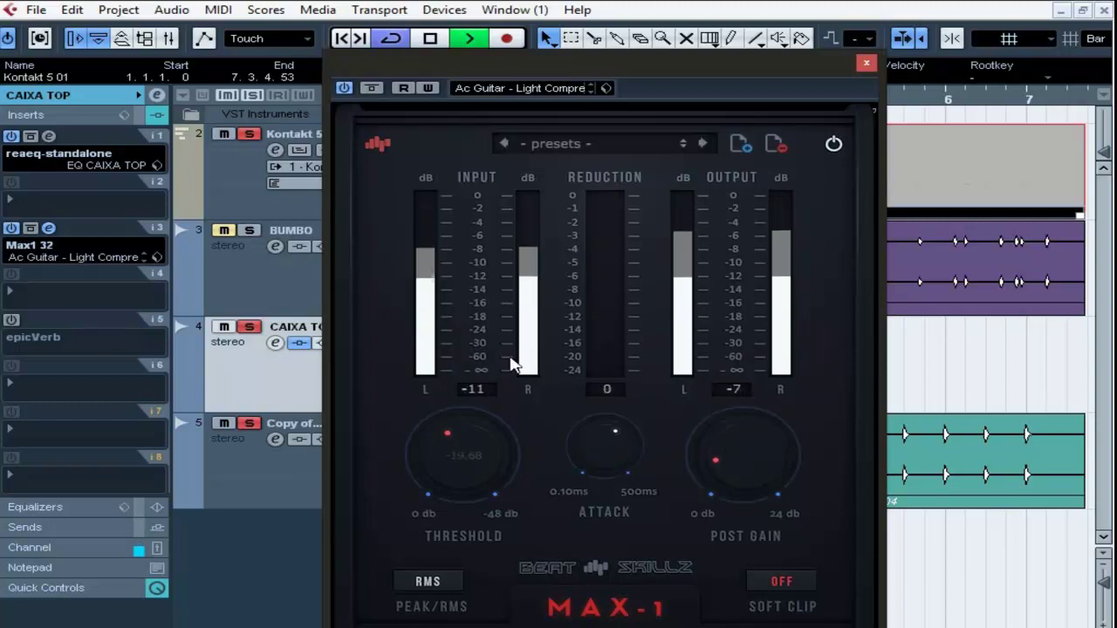
Raise the Max1 compressor's attack slightly, load its MAX 1 CAIXA COMP preset, and close the editor after a short playback.
drag(617, 468, 615, 421)
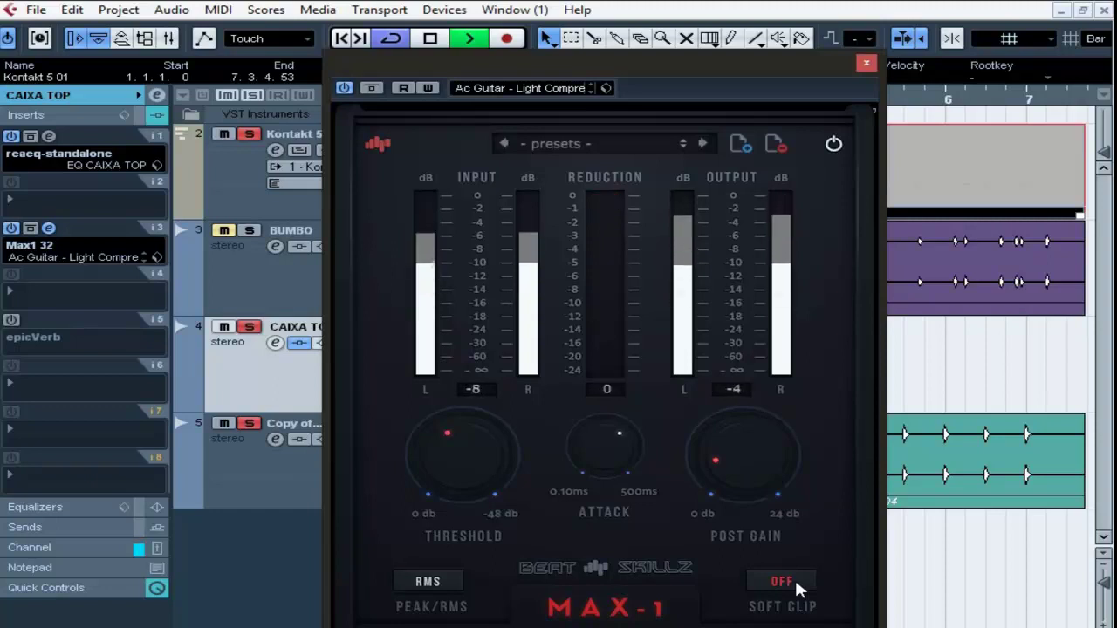
key(space)
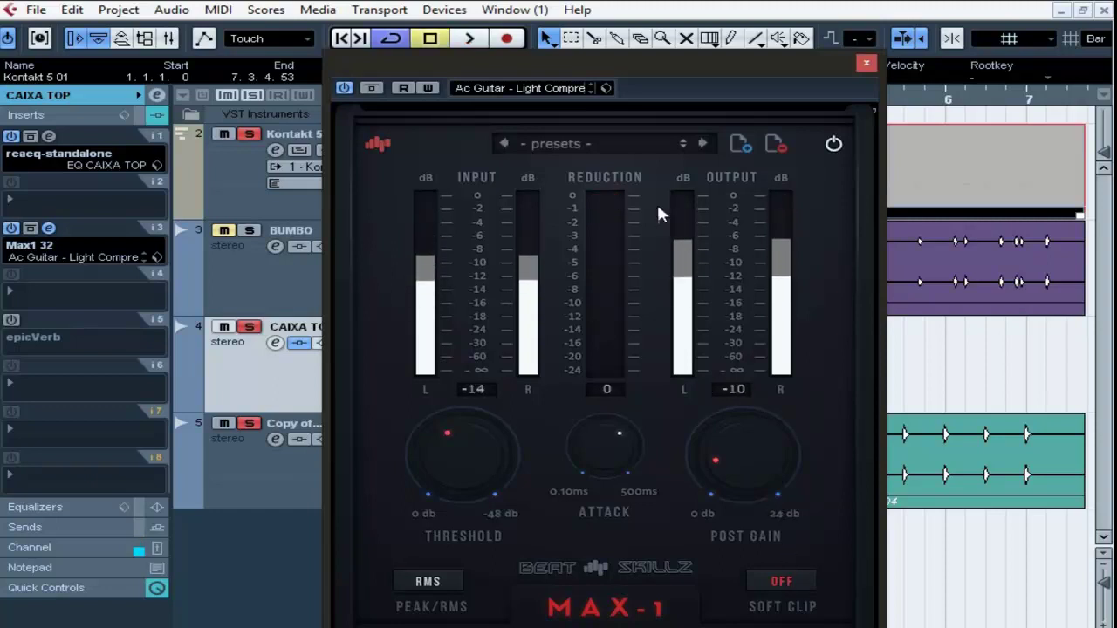
click(606, 90)
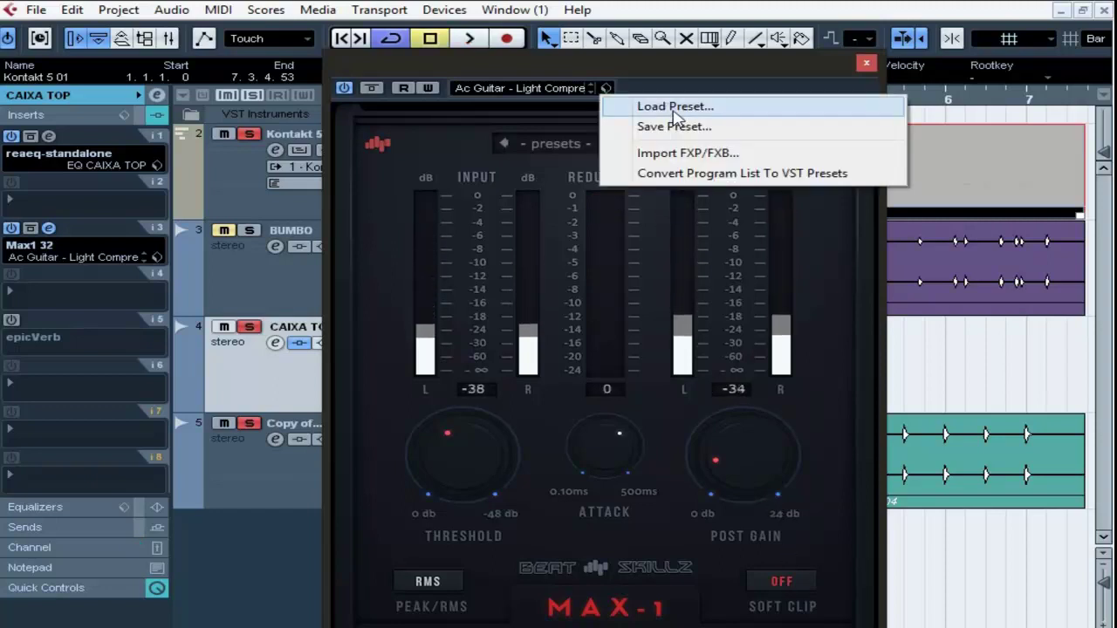
click(674, 106)
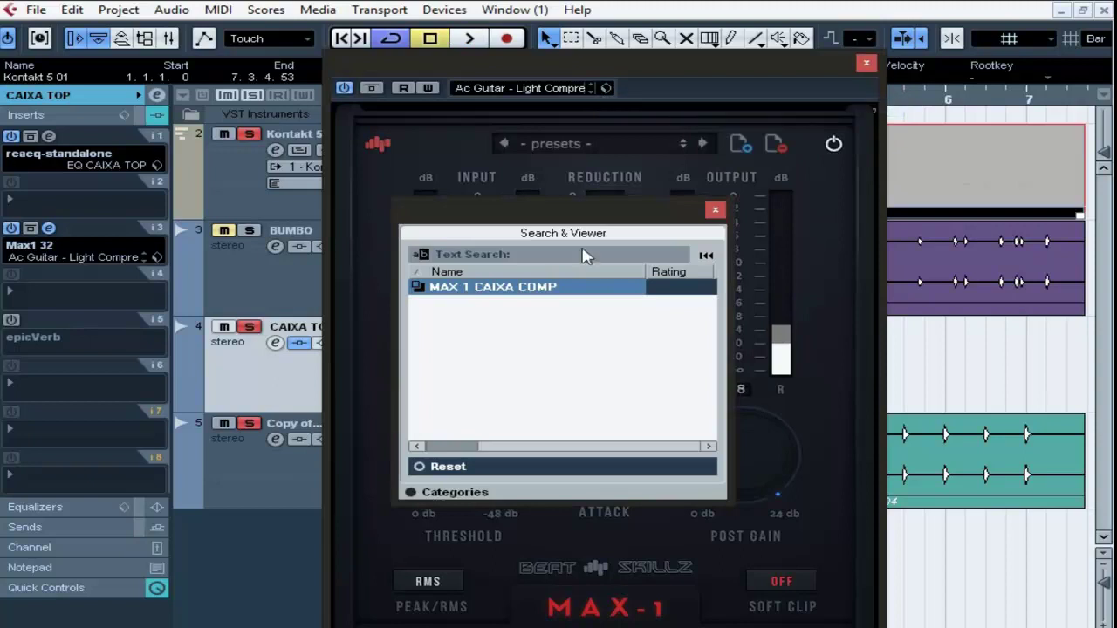
double_click(422, 289)
key(space)
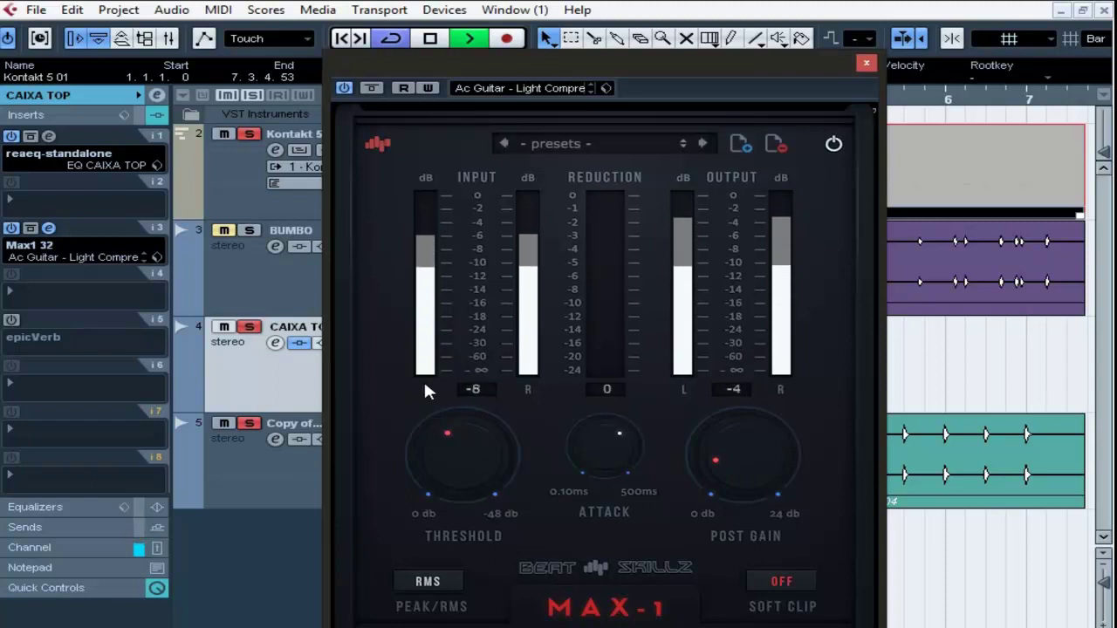
key(space)
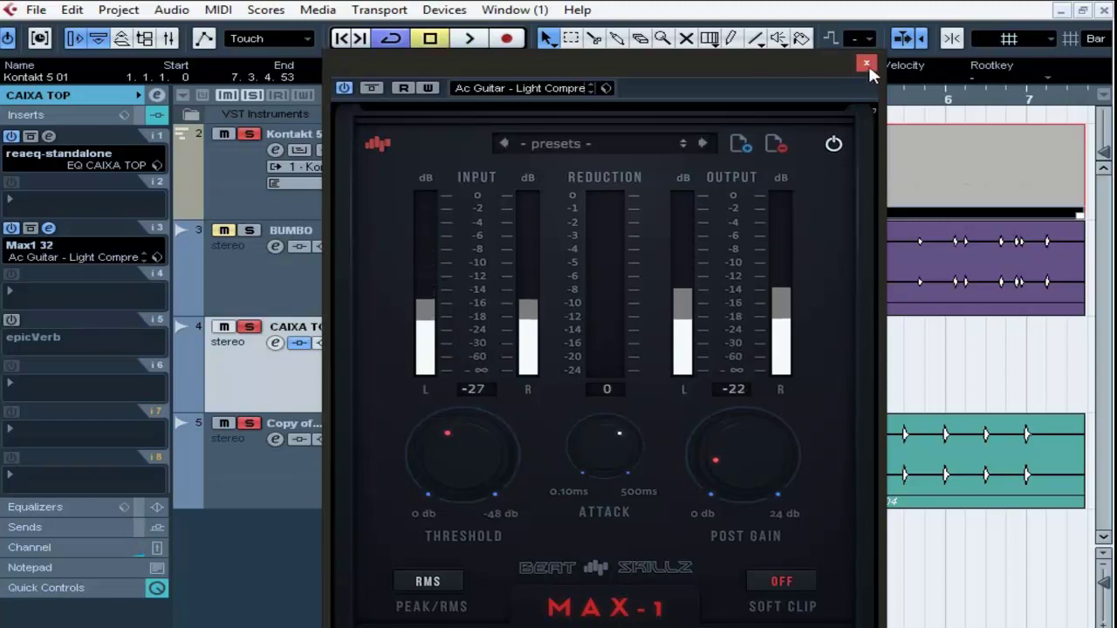
click(866, 63)
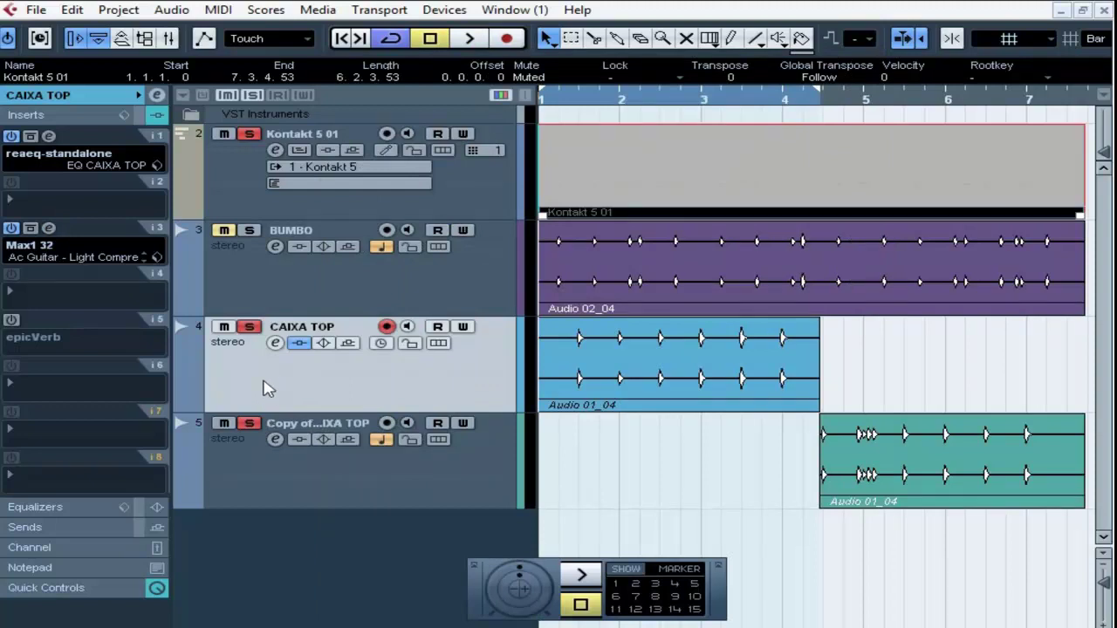
Activate the epicVerb reverb on CAIXA TOP, open its editor, and reposition the window so all its controls are in view.
click(18, 322)
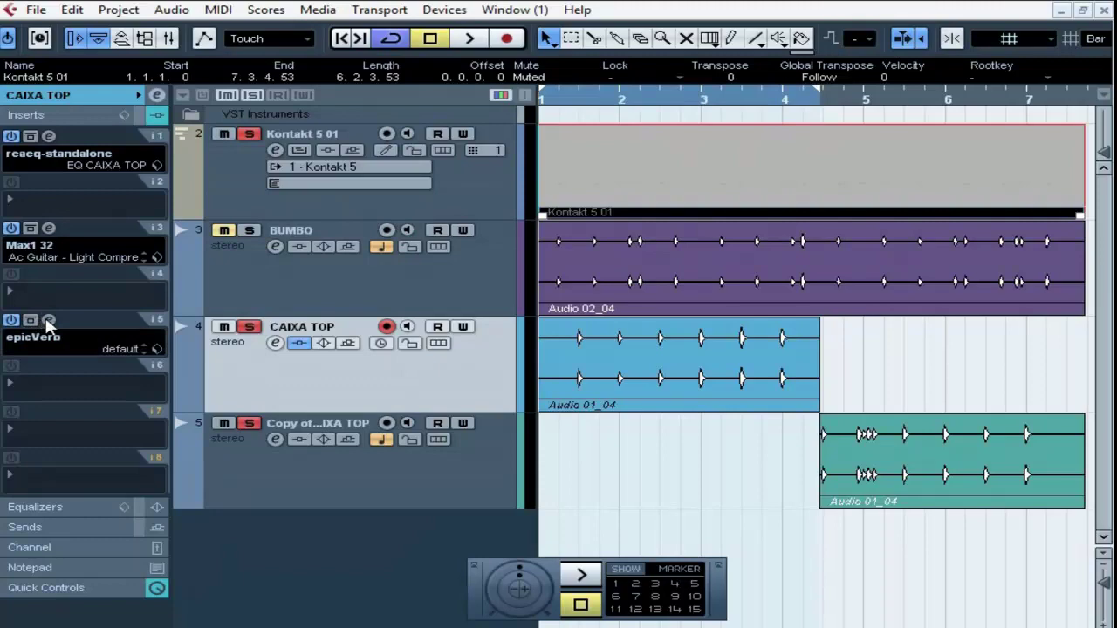
click(48, 321)
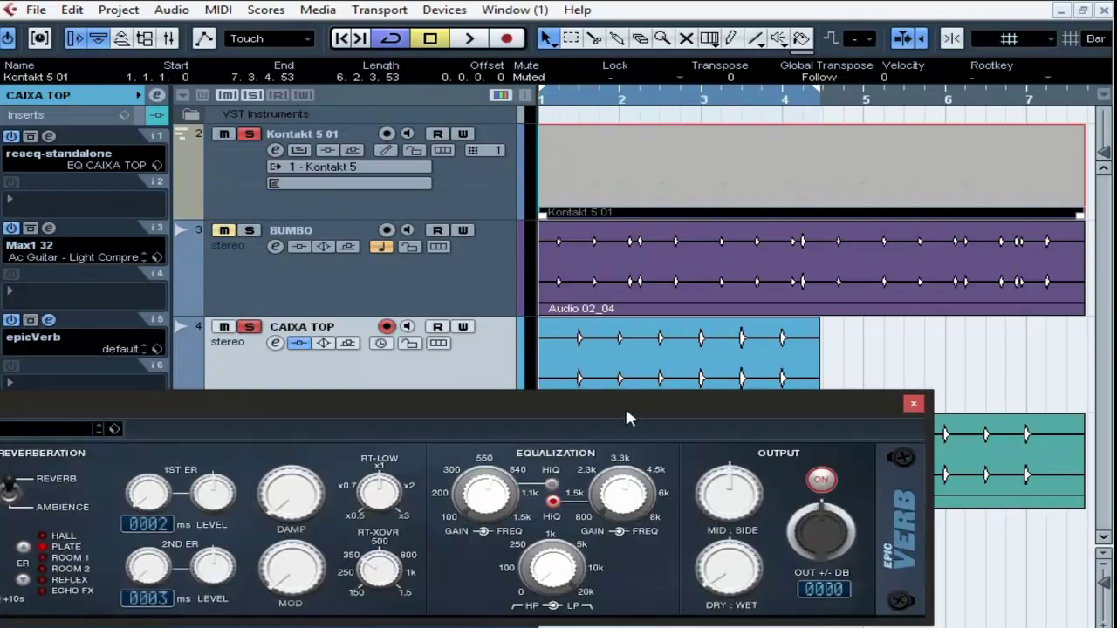
drag(625, 405, 771, 315)
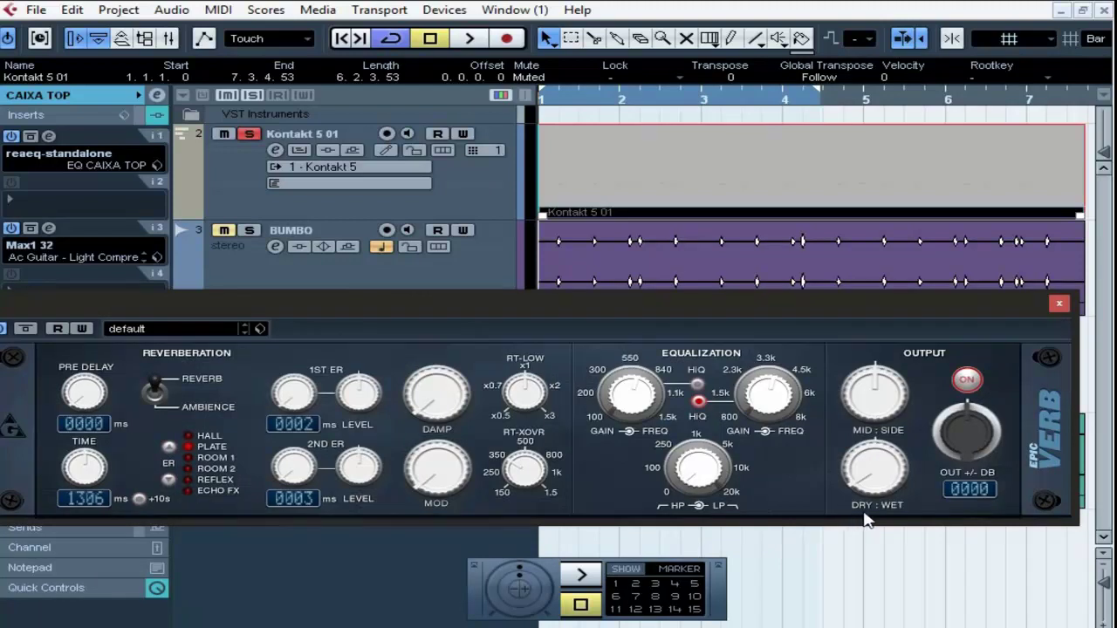
Raise epicVerb's dry/wet mix during playback and compare the snare with the reverb output off and on.
key(space)
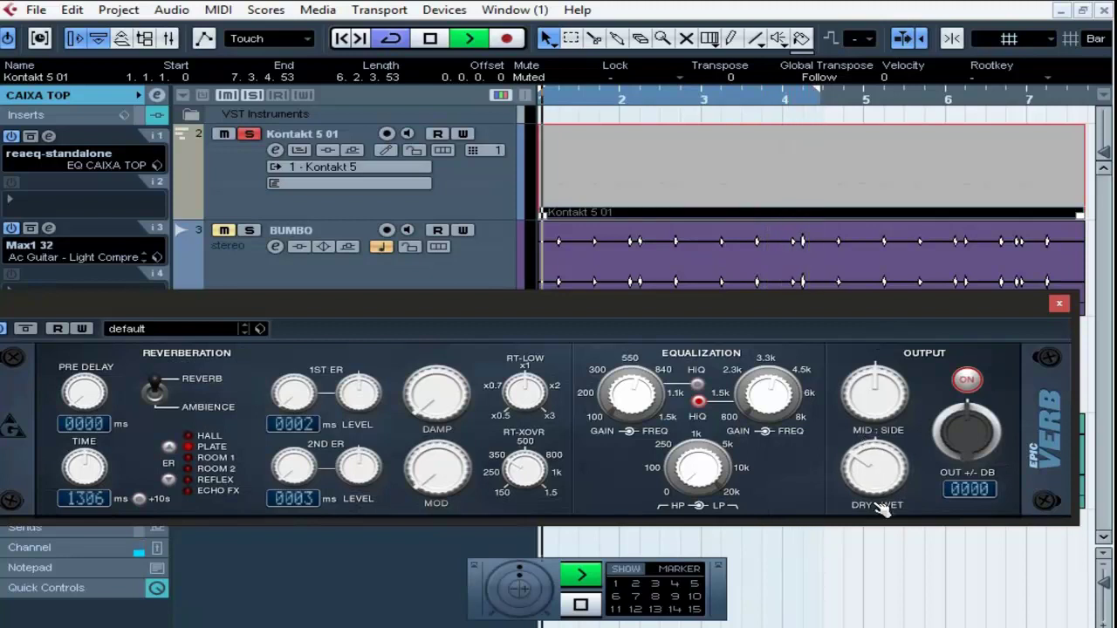
click(967, 381)
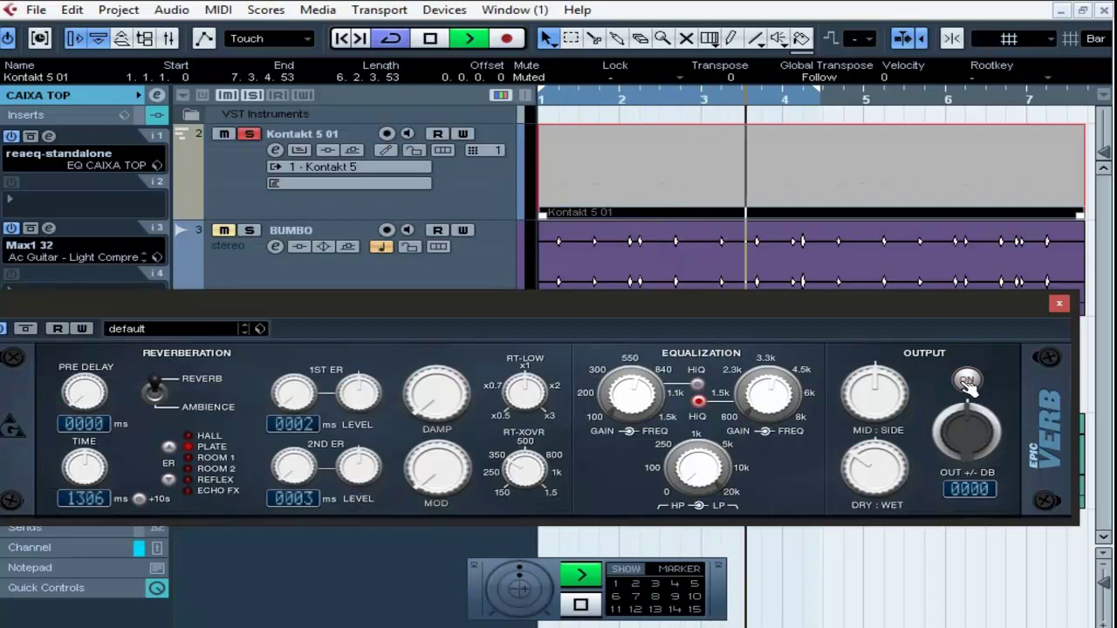
click(966, 381)
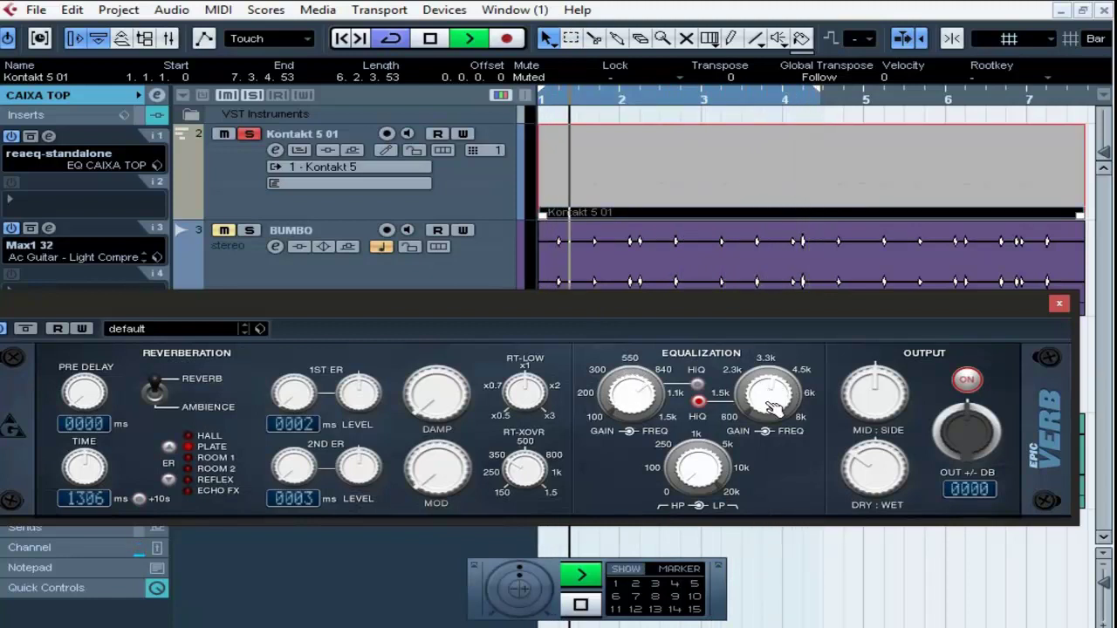
click(772, 409)
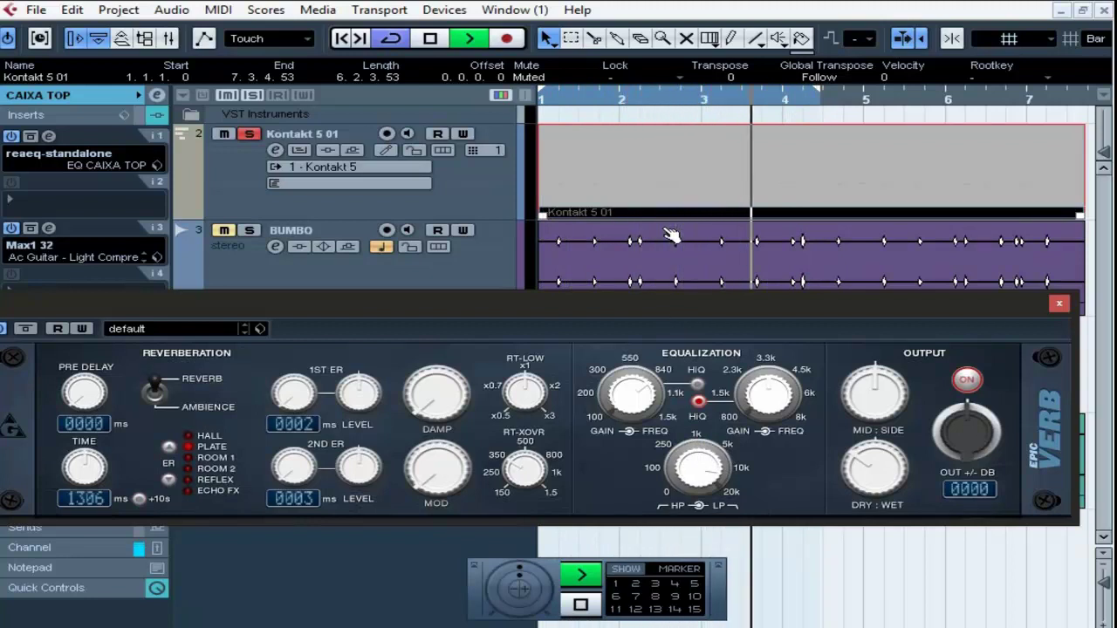
key(space)
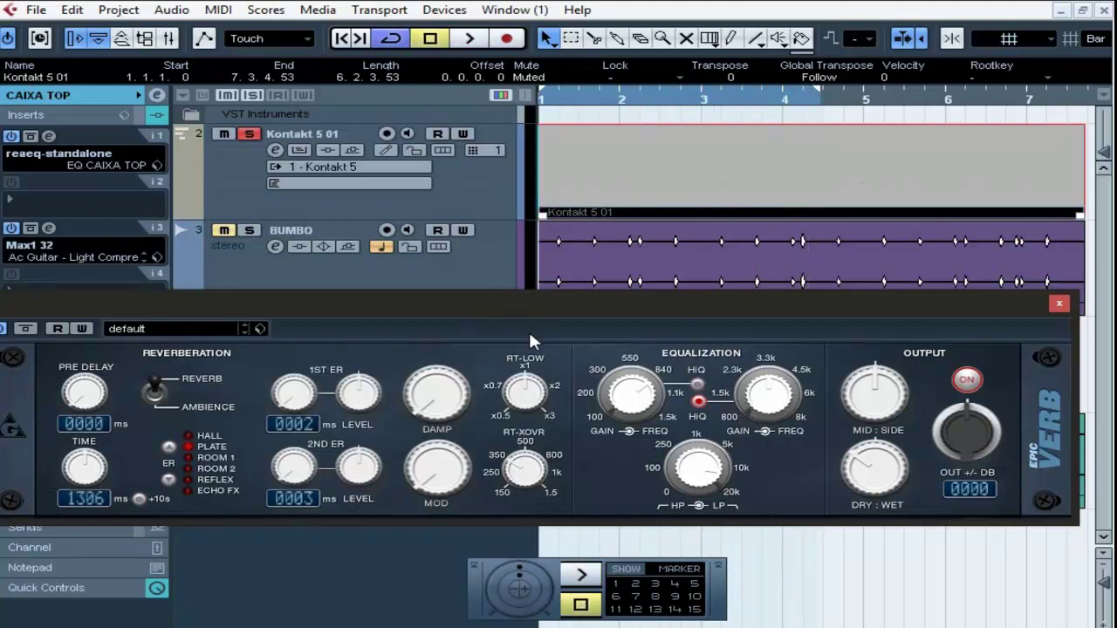
Load the REVERB CAIXA preset into epicVerb.
click(259, 329)
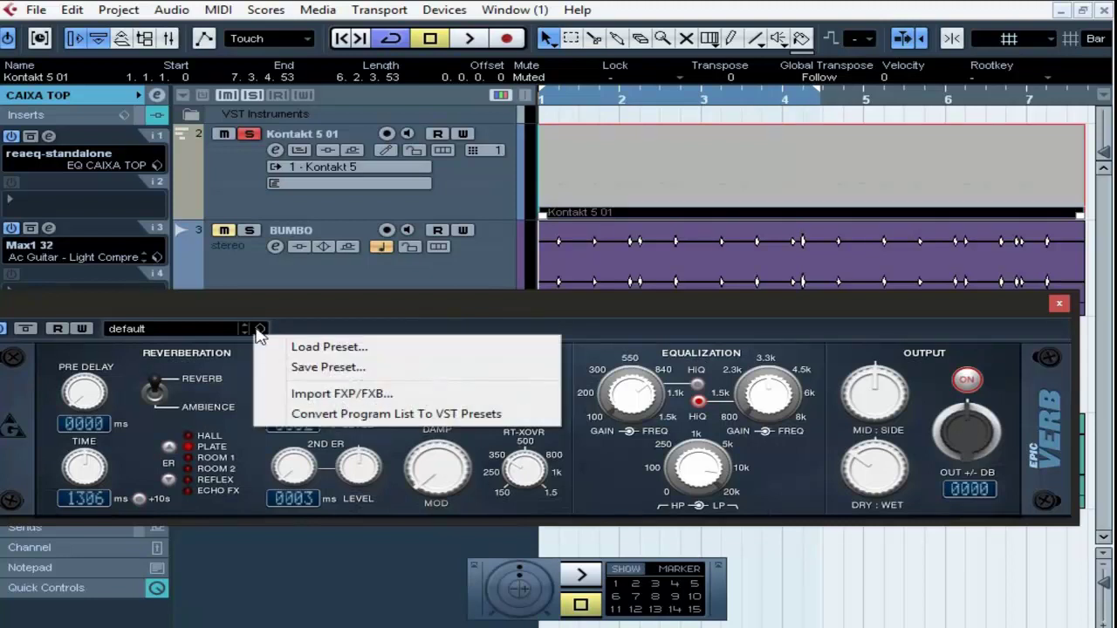
click(329, 347)
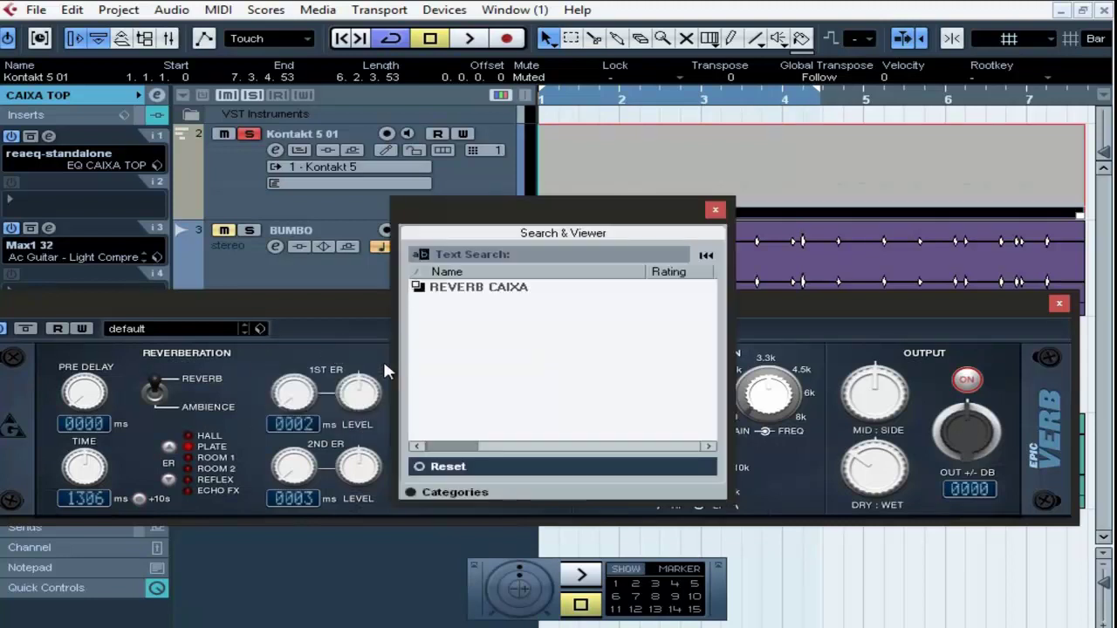
double_click(436, 290)
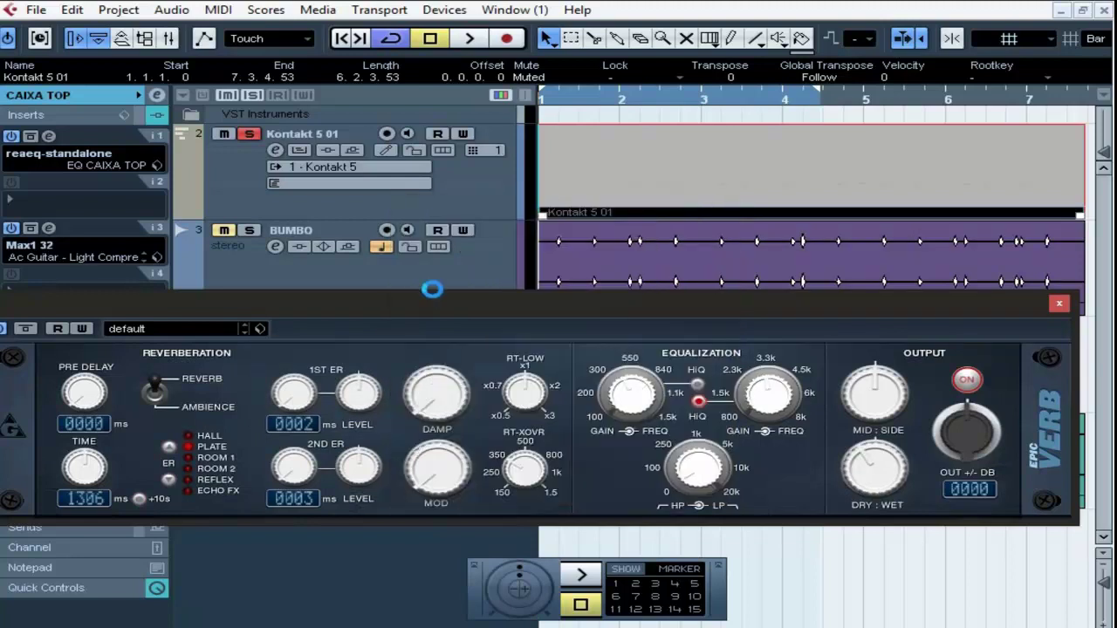
Fine-tune epicVerb's dry/wet mix and set its output gain to 1 dB while playing the snare.
key(space)
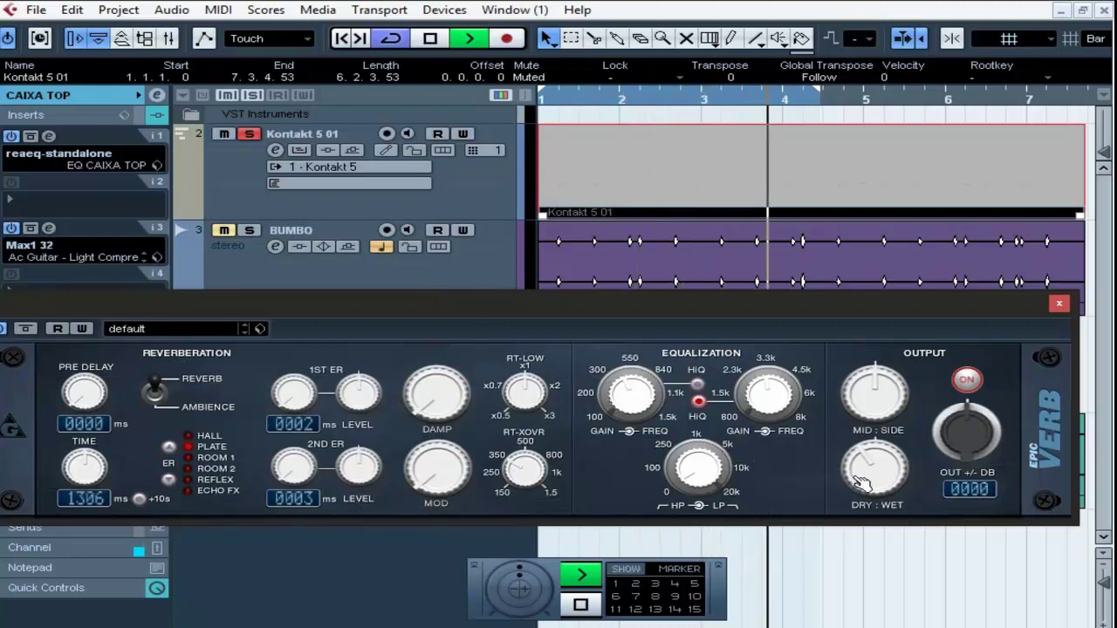
key(space)
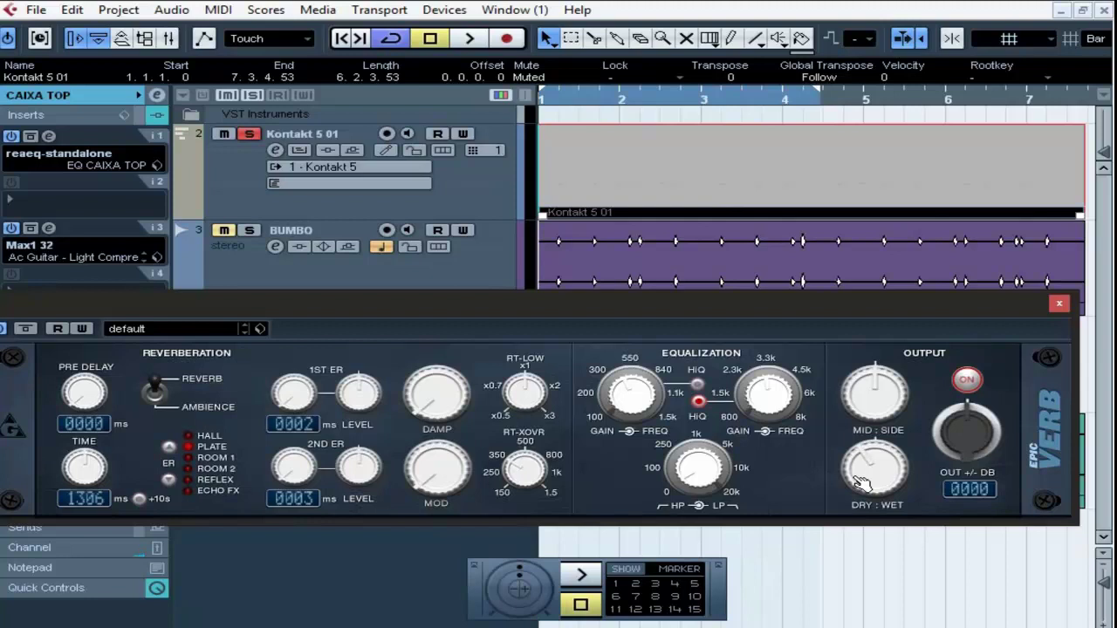
key(space)
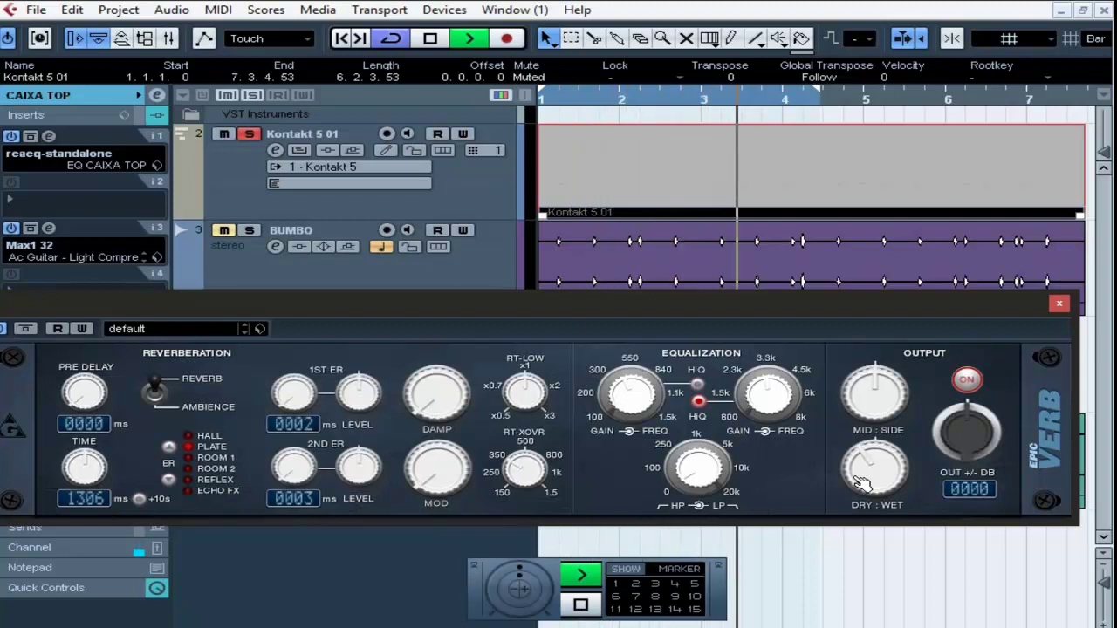
key(space)
key(space)
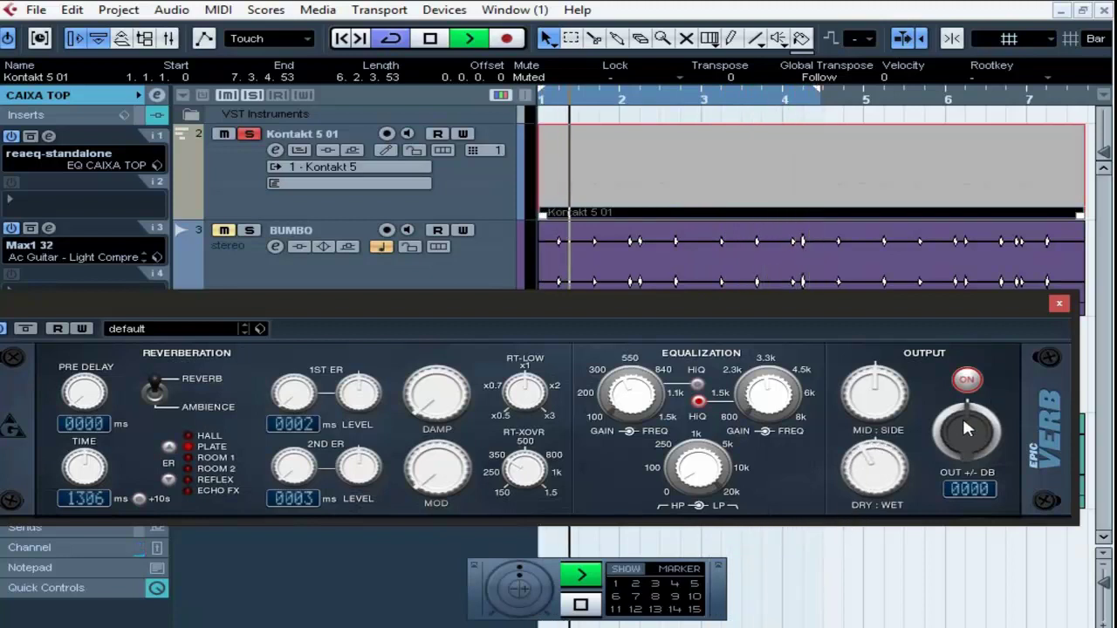
drag(963, 423, 968, 425)
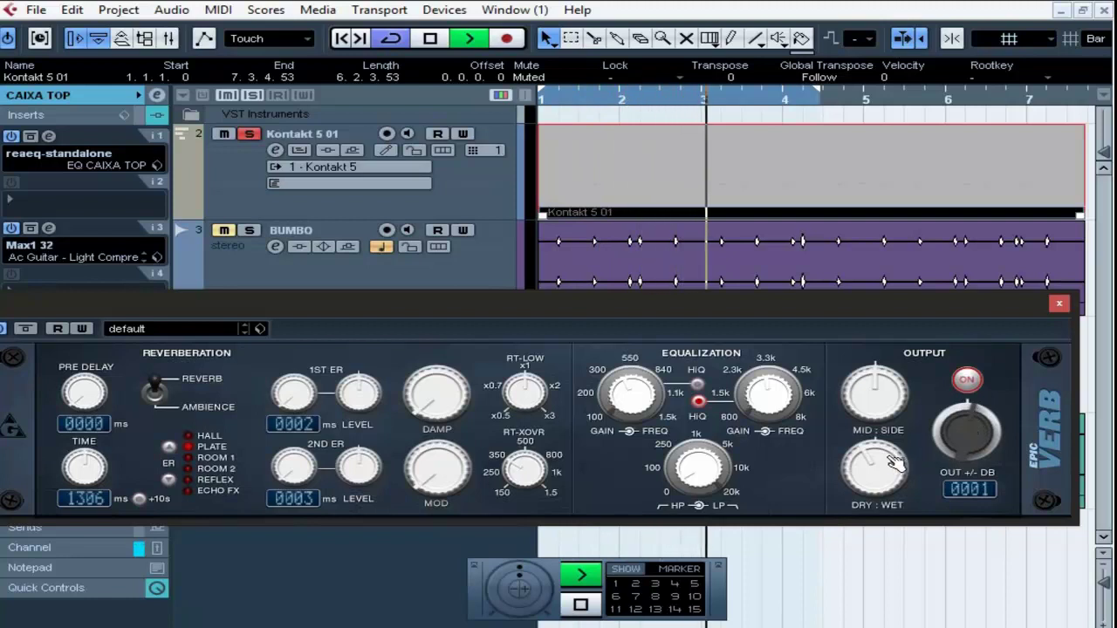
key(space)
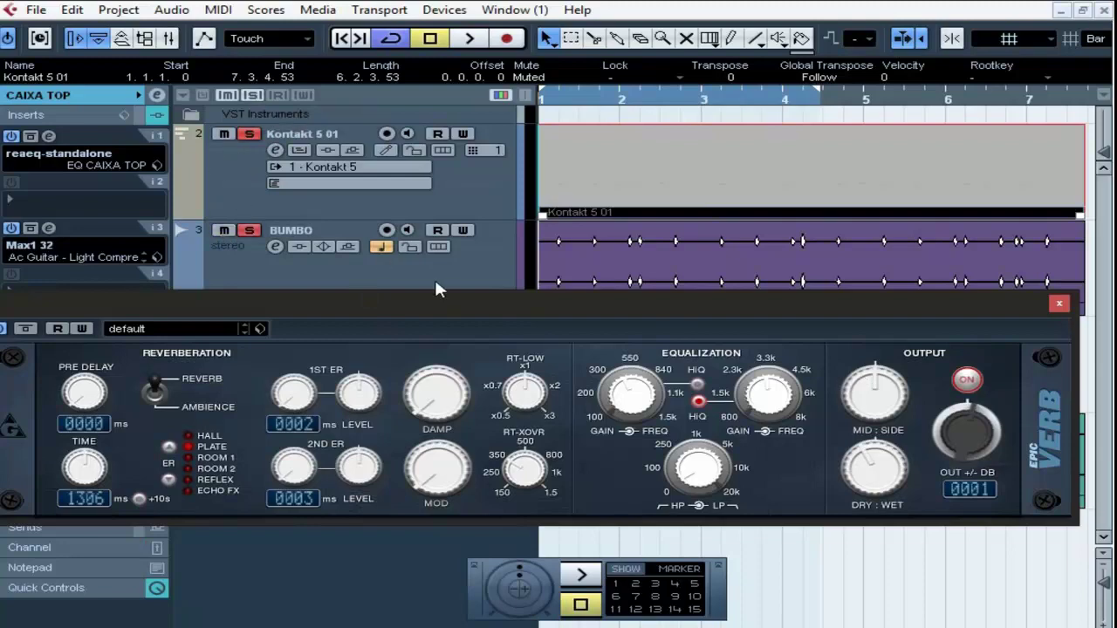
Move the reverb window off the tracks and lower the CAIXA TOP volume to -1.17 dB while playing it with BUMBO.
drag(465, 307, 476, 422)
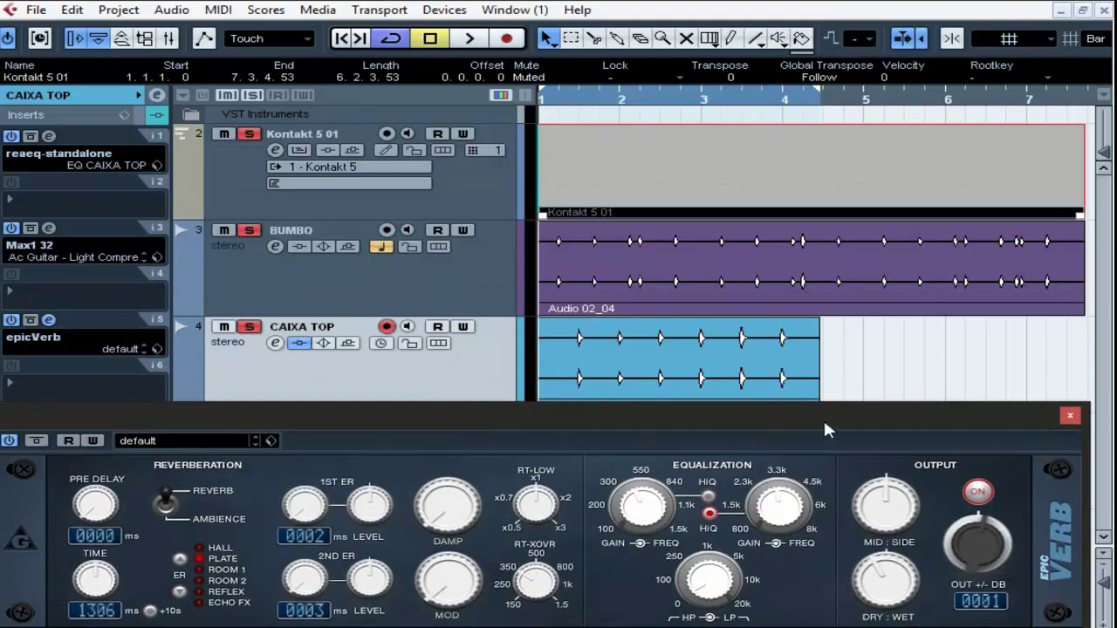
drag(827, 429, 764, 545)
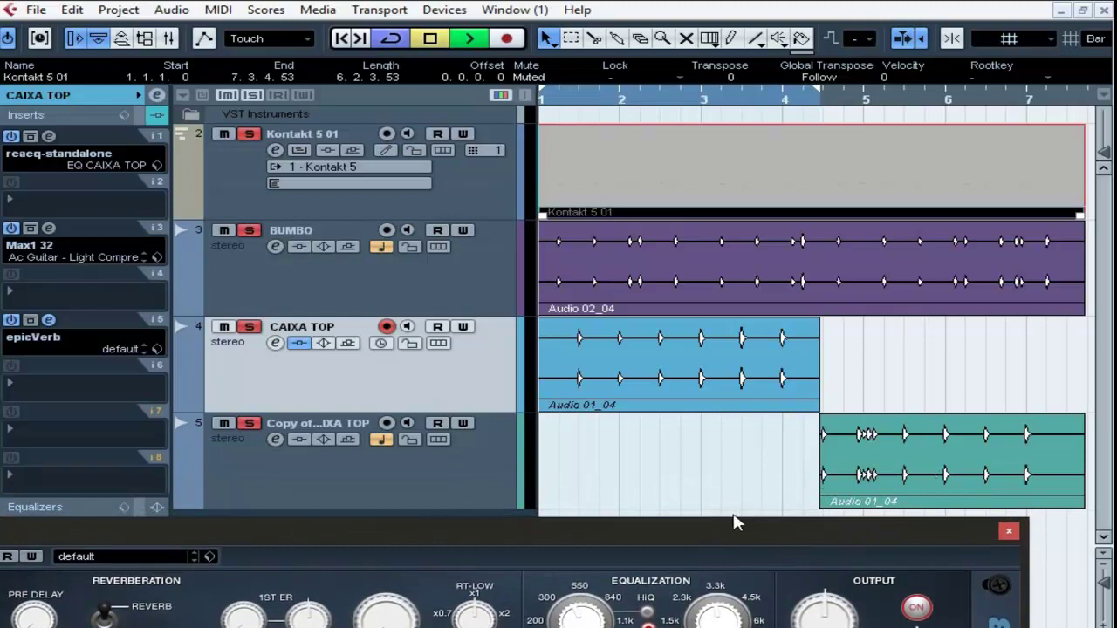
key(space)
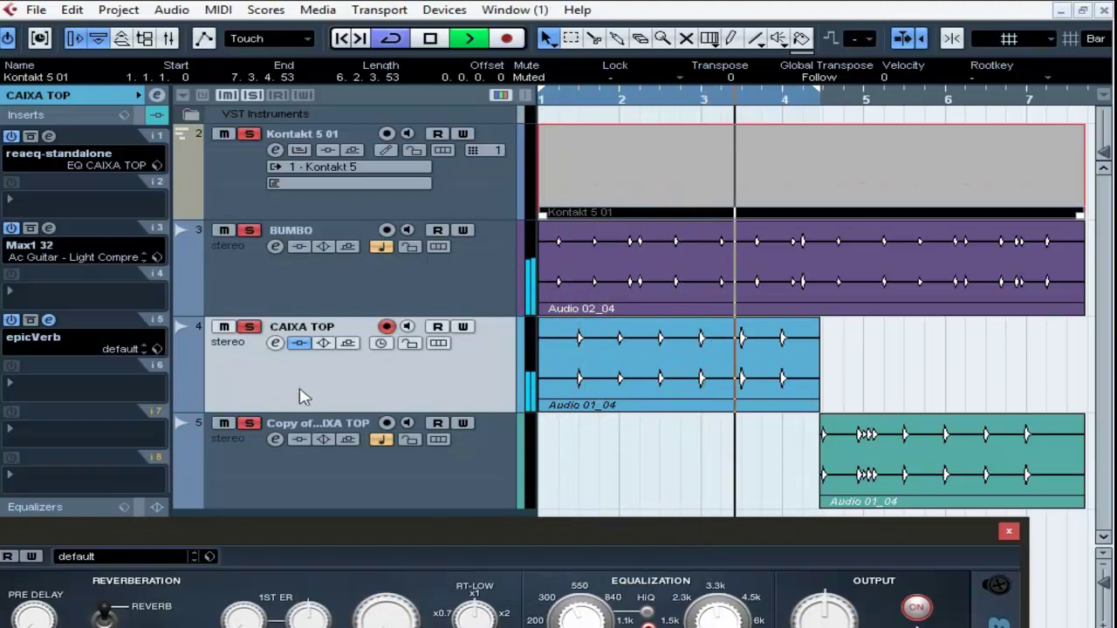
click(7, 98)
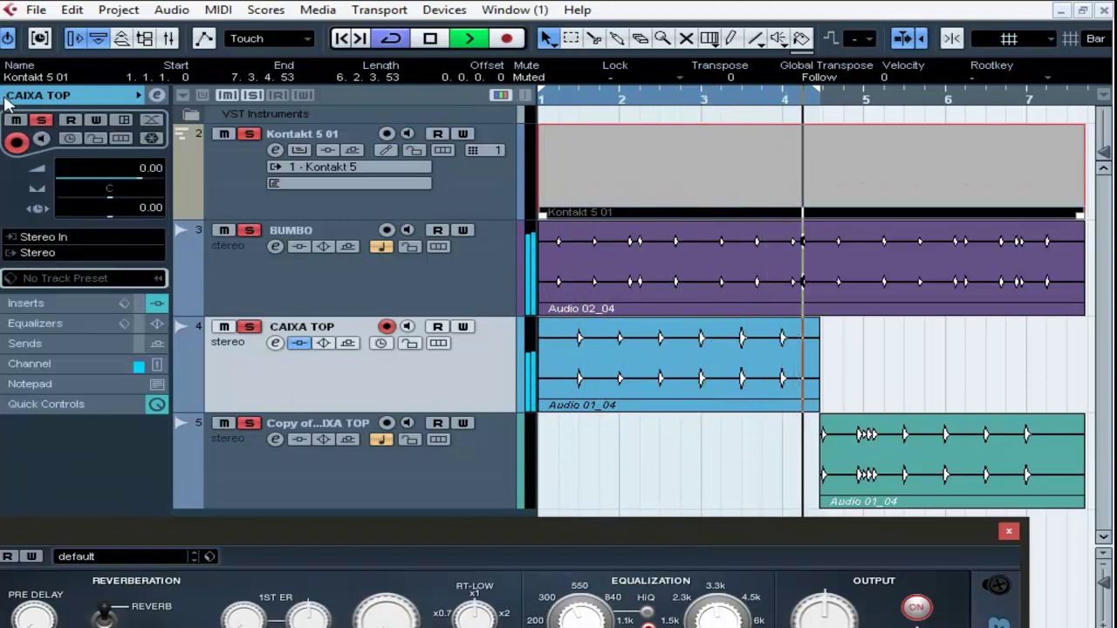
mouse_move(134, 168)
mouse_down()
mouse_move(114, 192)
mouse_move(134, 190)
mouse_up()
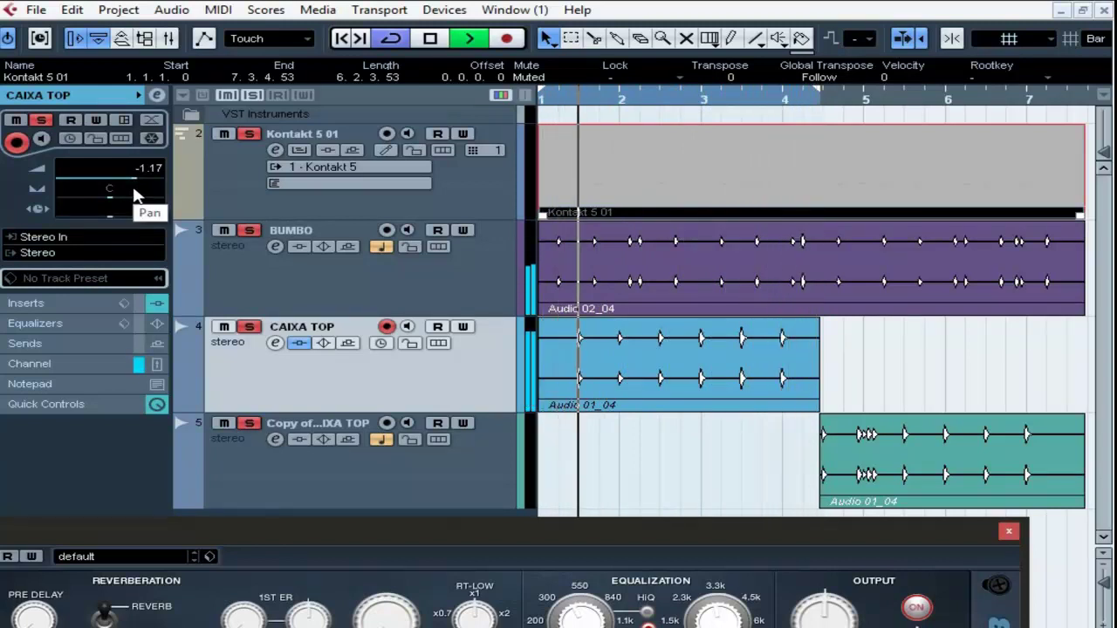
key(space)
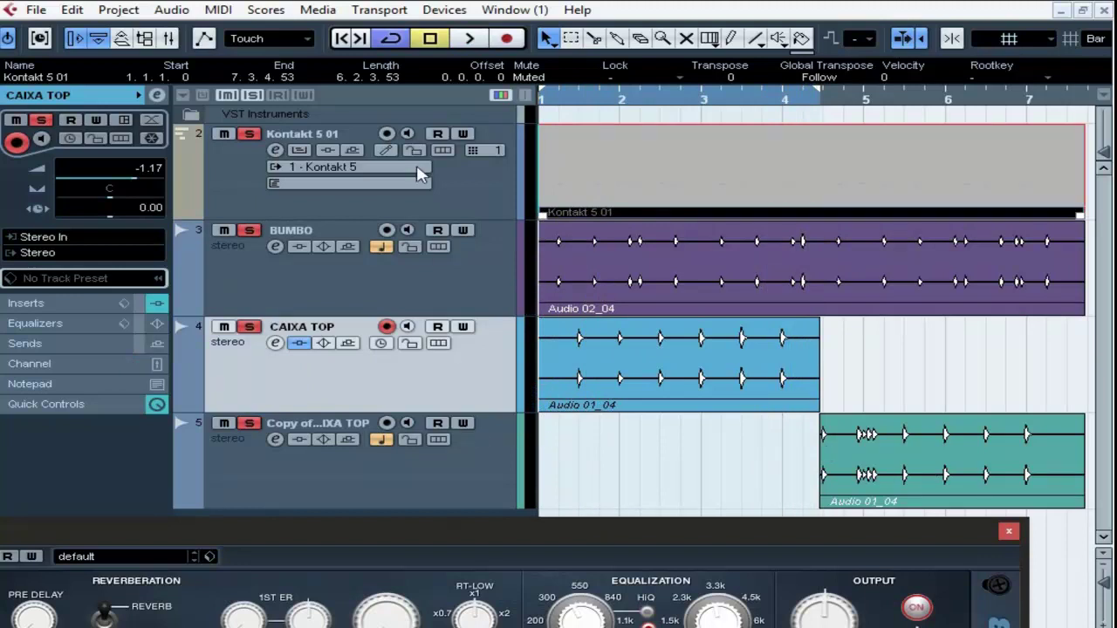
Turn off loop playback and listen to the kick and snare through the end of the copied snare part.
click(383, 46)
key(space)
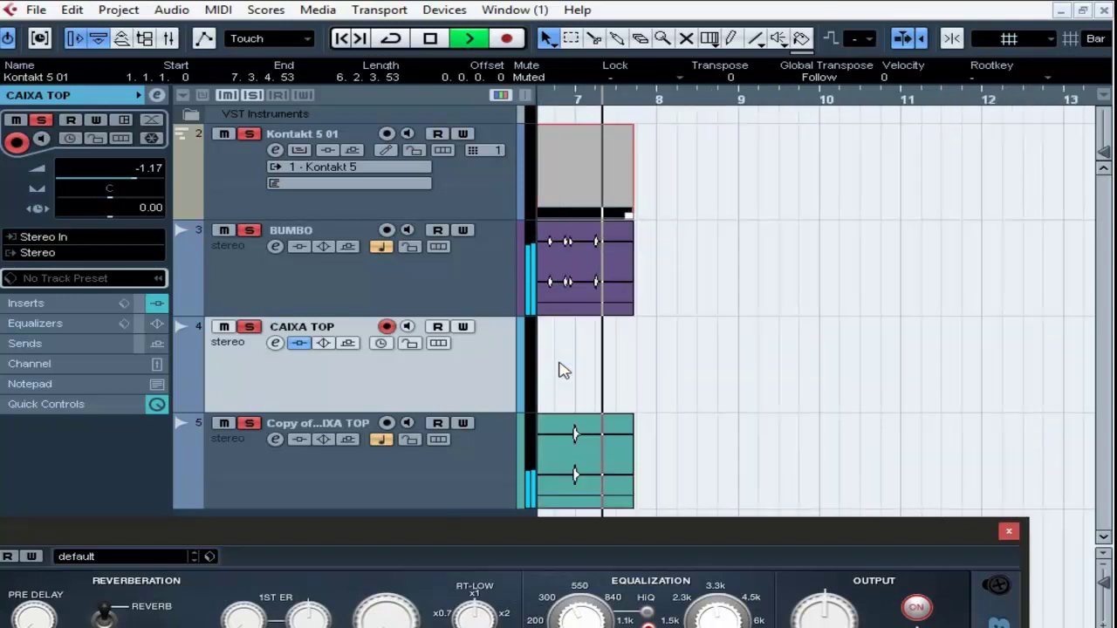
key(space)
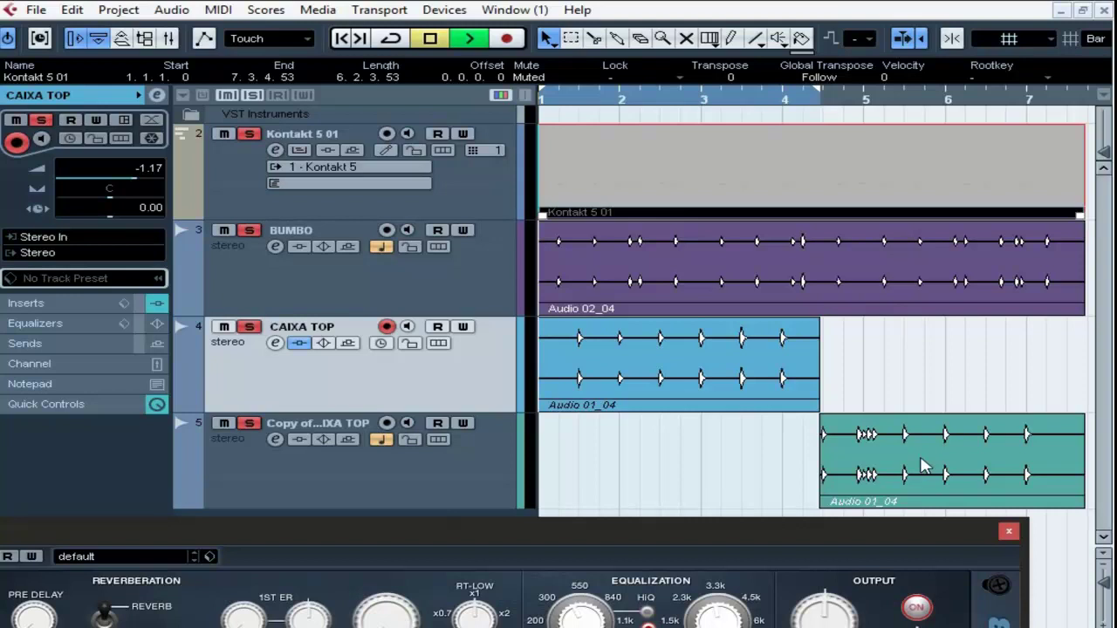
key(space)
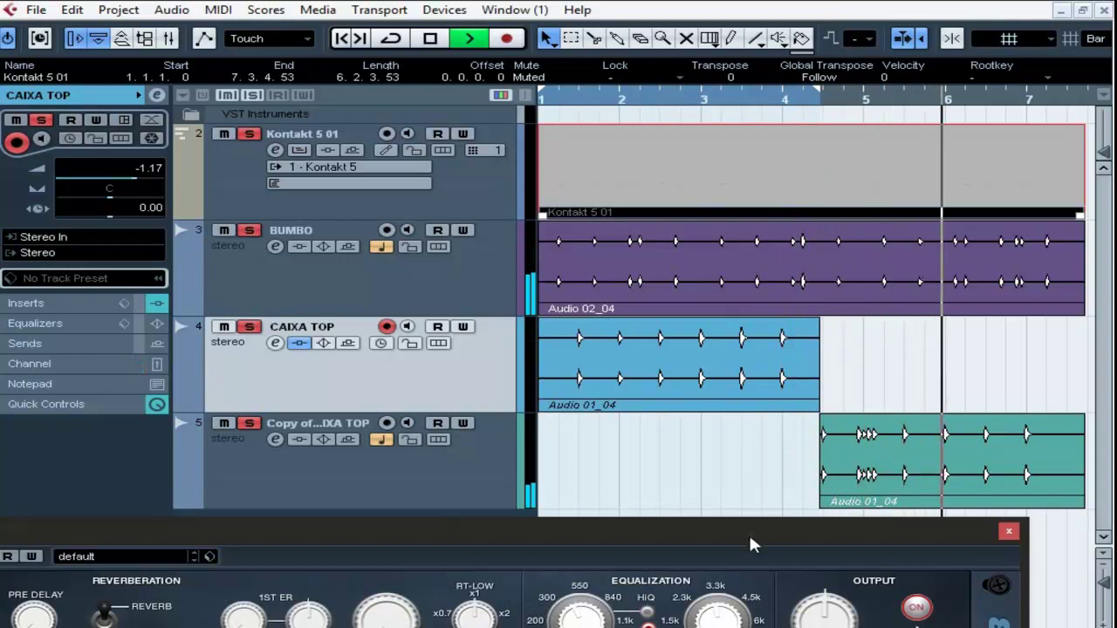
drag(749, 532, 750, 405)
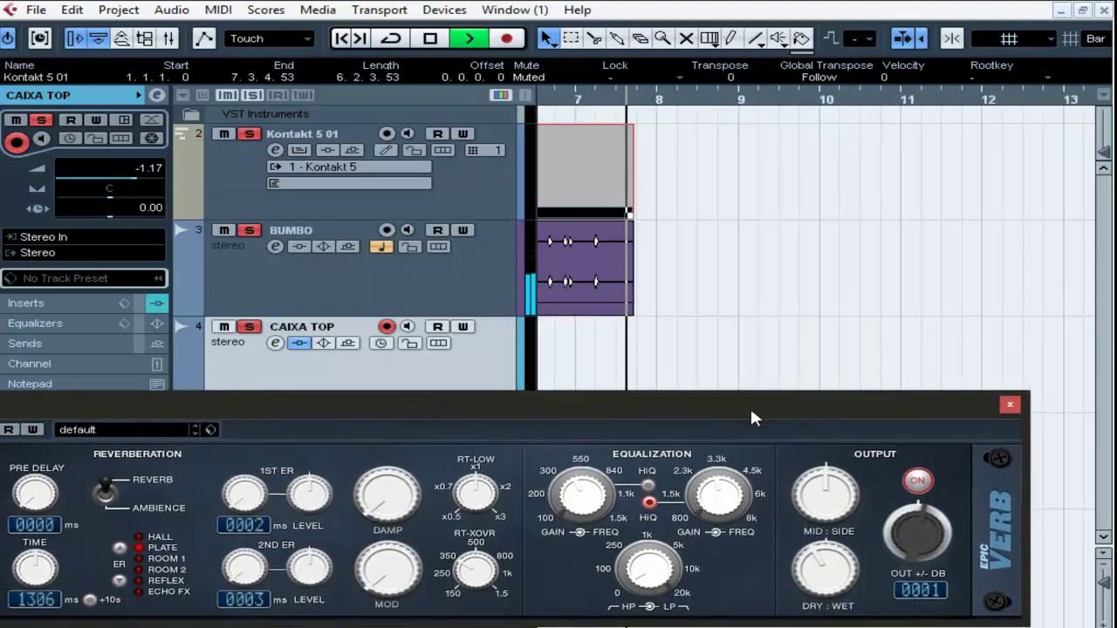
key(space)
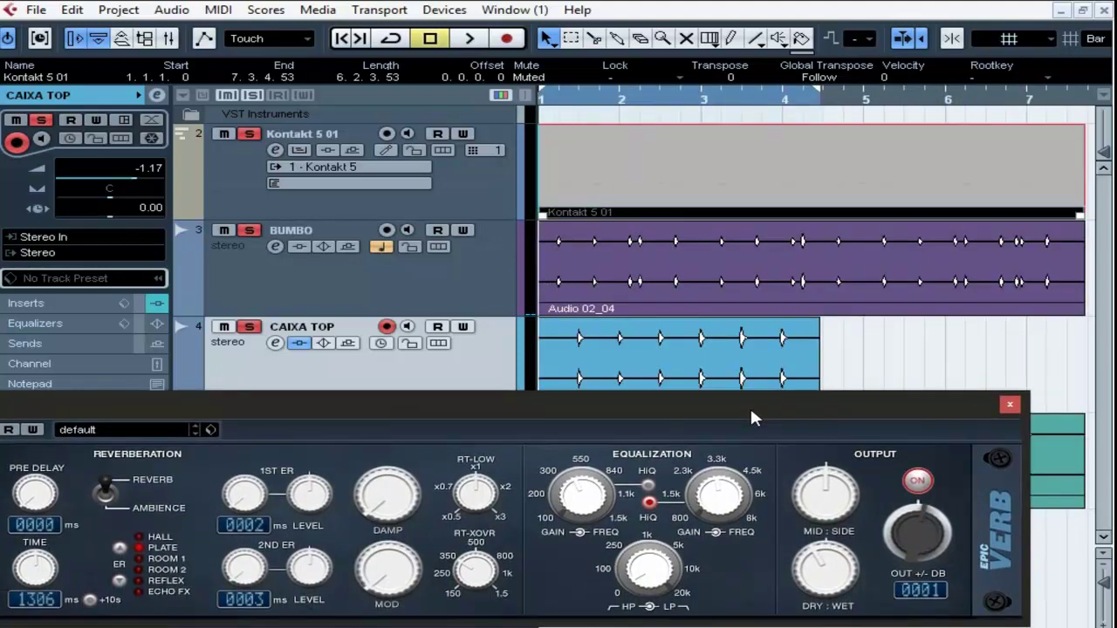